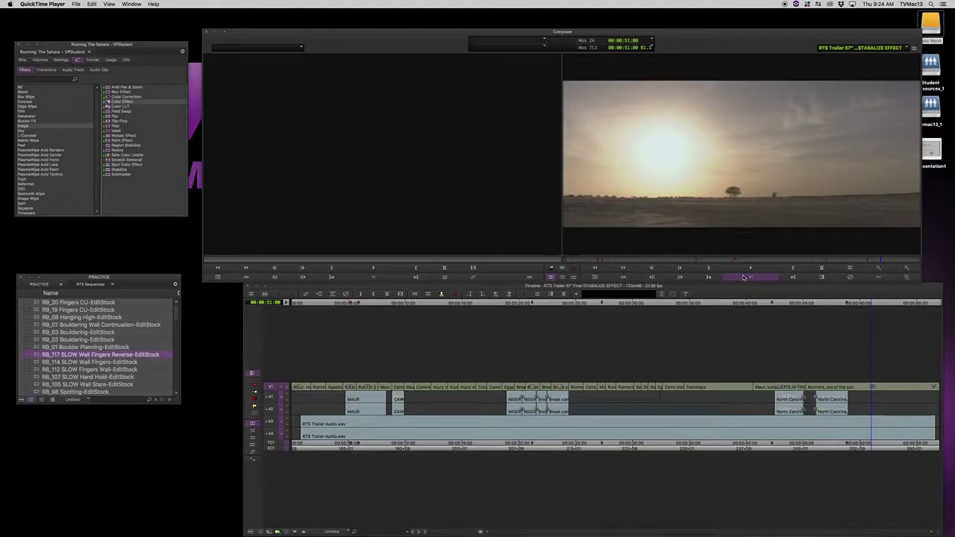
# - Park on the final "Runners, out of the sun" clip in the sequence and step into its nested effect
pyautogui.click(849, 388)
pyautogui.press('space')
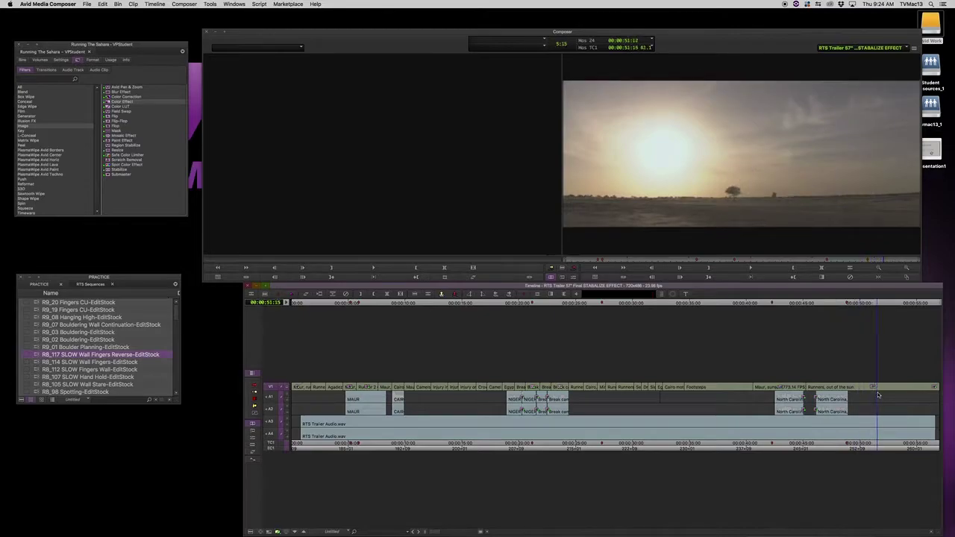
pyautogui.moveTo(871, 387)
pyautogui.mouseDown()
pyautogui.moveTo(824, 392)
pyautogui.moveTo(883, 398)
pyautogui.moveTo(877, 391)
pyautogui.mouseUp()
pyautogui.click(294, 532)
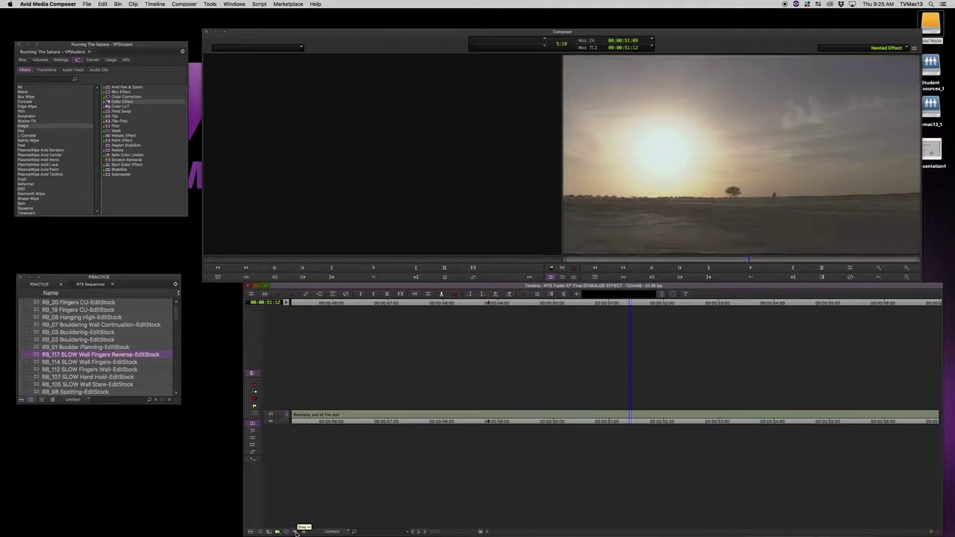
# - Examine the clip's layer inside the nest around the parked frame, and step out to the main sequence
pyautogui.press('l')
pyautogui.press('l')
pyautogui.click(622, 424)
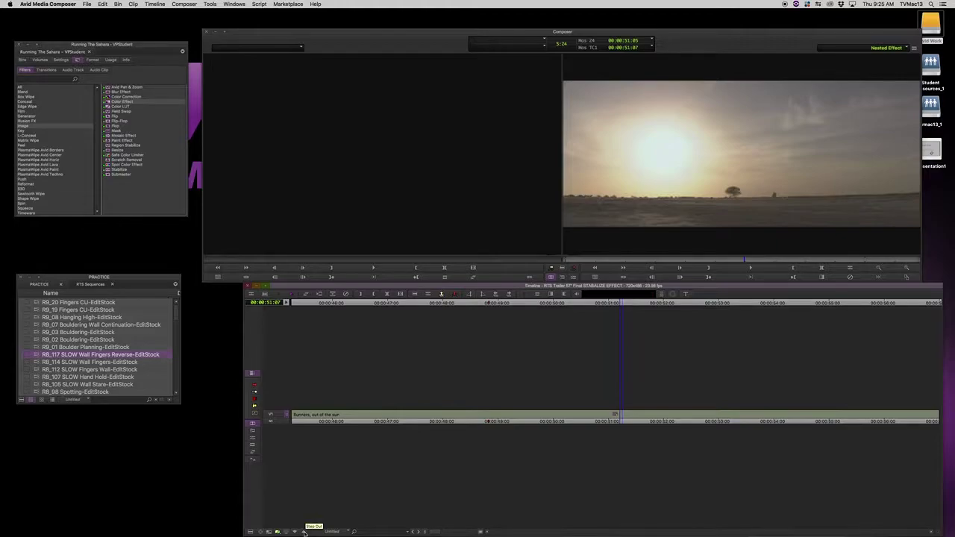
pyautogui.click(303, 532)
# - Expand the nested effect layers of the final "Runners, out of the sun" clip in the timeline, and collapse them again
pyautogui.click(868, 383)
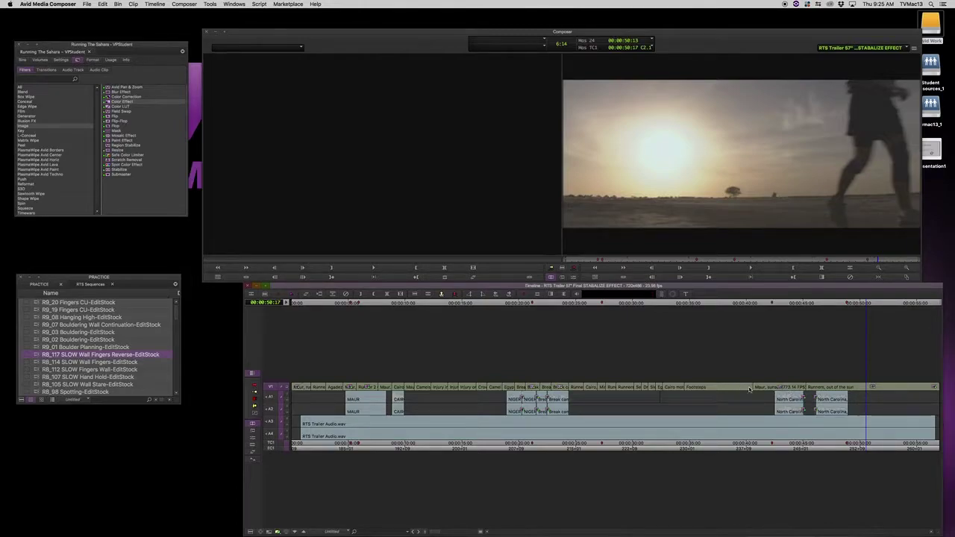
pyautogui.doubleClick(875, 388)
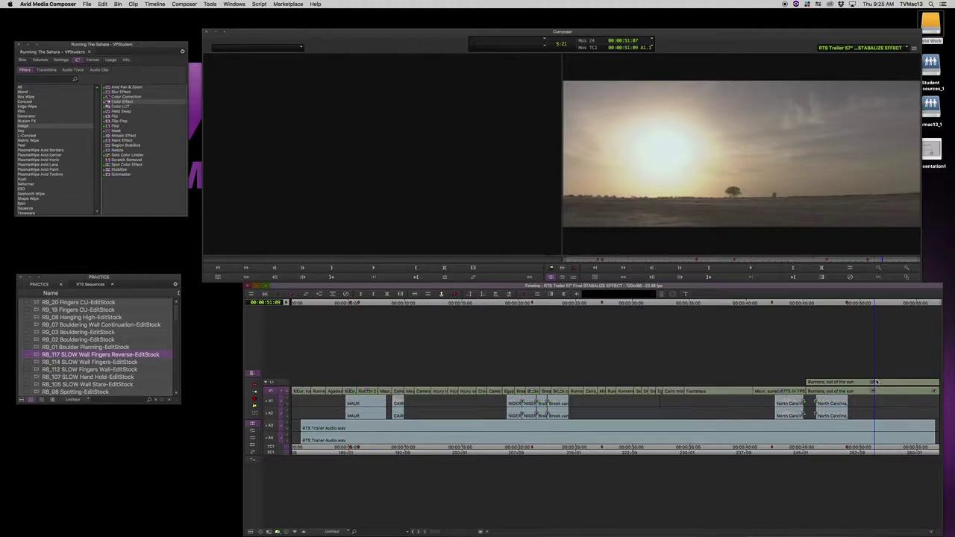
pyautogui.doubleClick(876, 382)
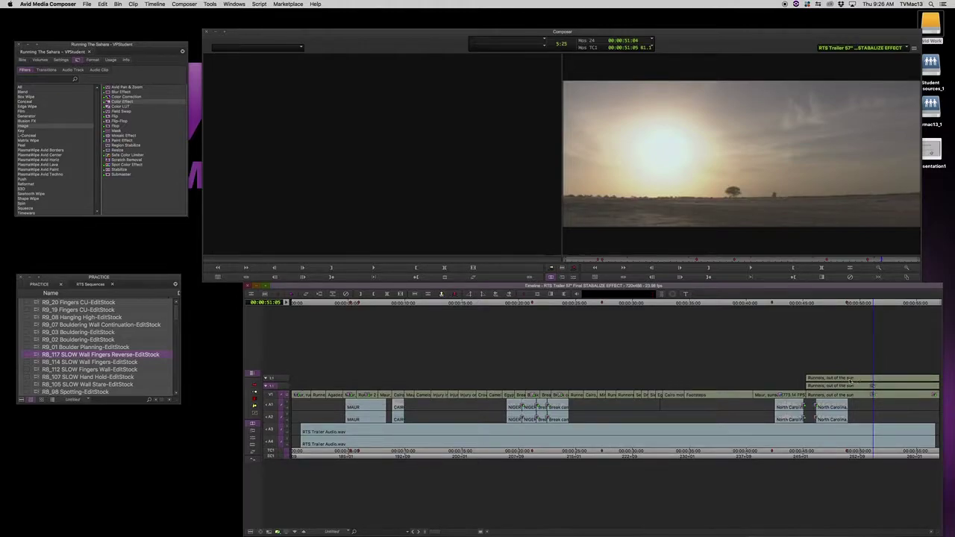
pyautogui.click(871, 384)
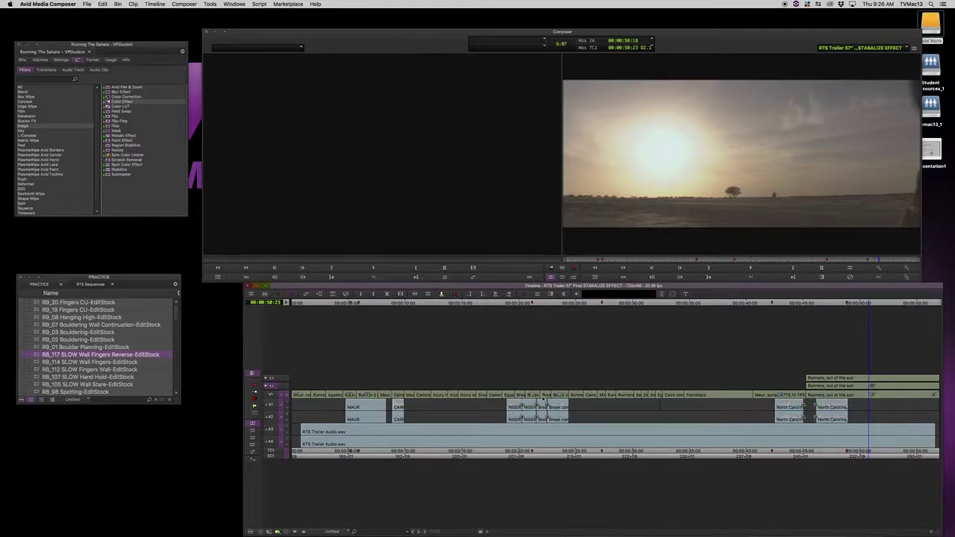
pyautogui.moveTo(561, 396)
pyautogui.mouseDown()
pyautogui.moveTo(565, 383)
pyautogui.moveTo(559, 391)
pyautogui.mouseUp()
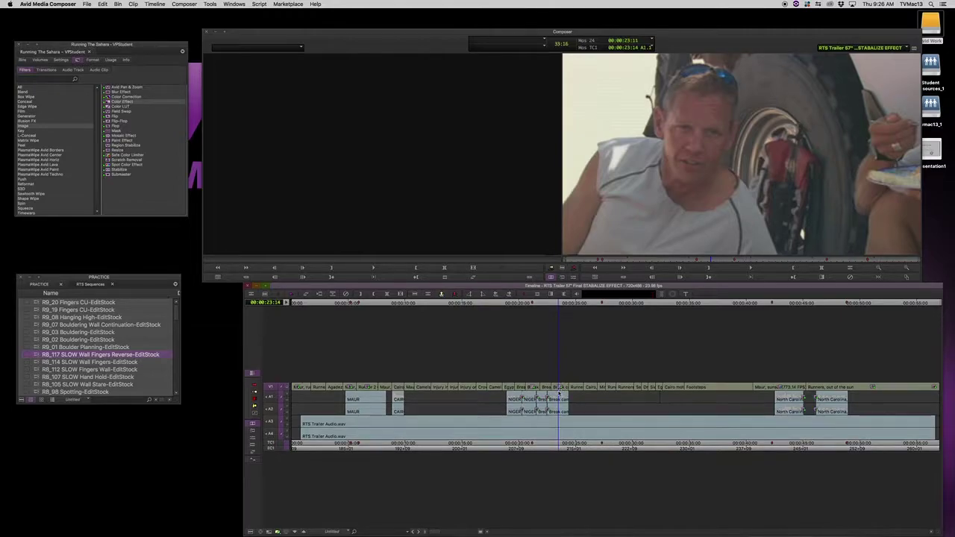
# - Expand the final clip's nested layers and apply the Color Effect to the topmost layer
pyautogui.click(874, 390)
pyautogui.moveTo(879, 391); pyautogui.dragTo(881, 388)
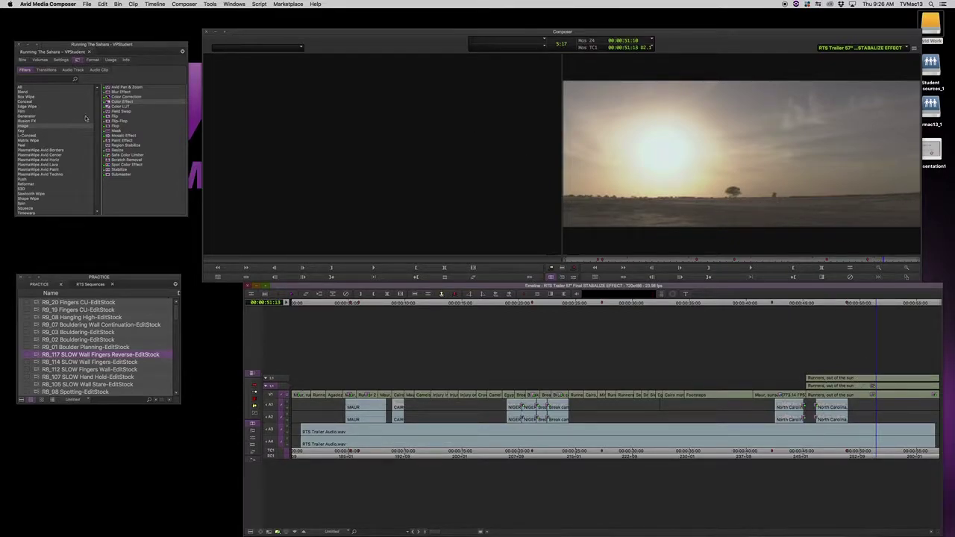
pyautogui.moveTo(110, 103); pyautogui.dragTo(877, 380)
# - Reduce the Color Effect's chroma saturation to the minimum to make the clip black and white, and collapse the nested layers
pyautogui.click(575, 278)
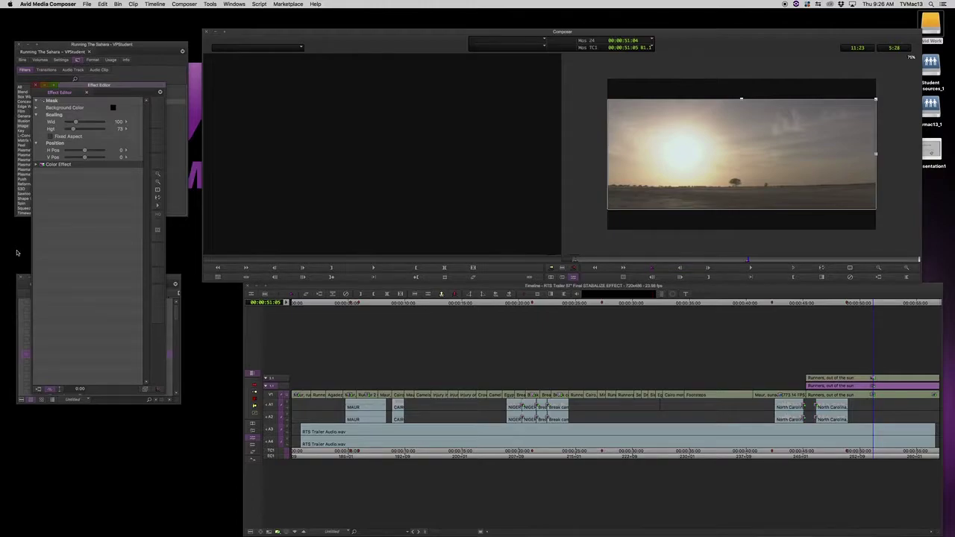
pyautogui.click(37, 165)
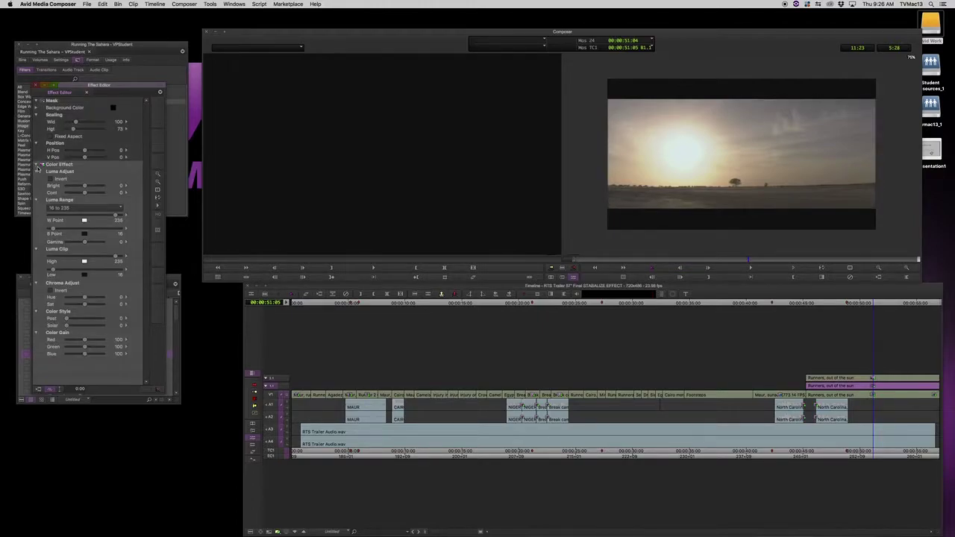
pyautogui.moveTo(85, 304); pyautogui.dragTo(57, 305)
pyautogui.click(35, 85)
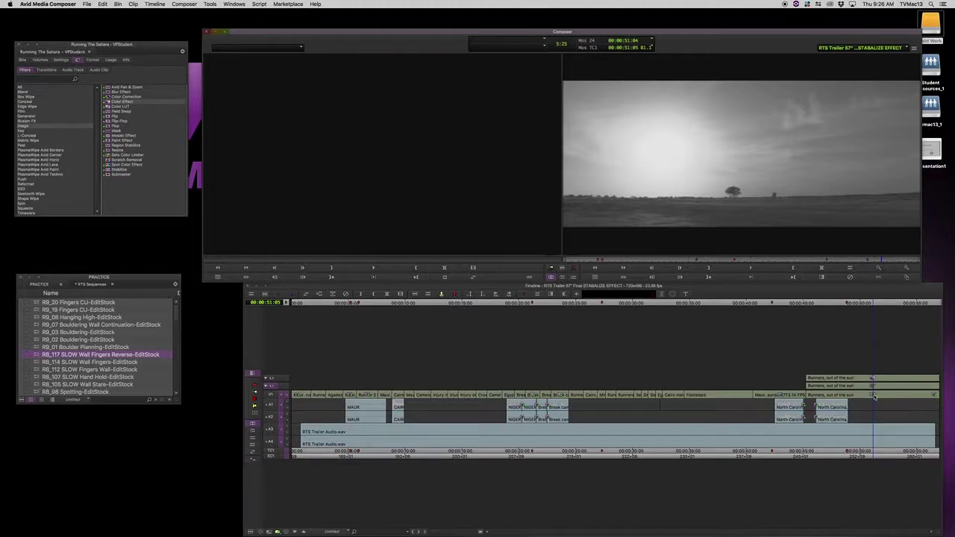
pyautogui.click(875, 397)
pyautogui.press('super+z')
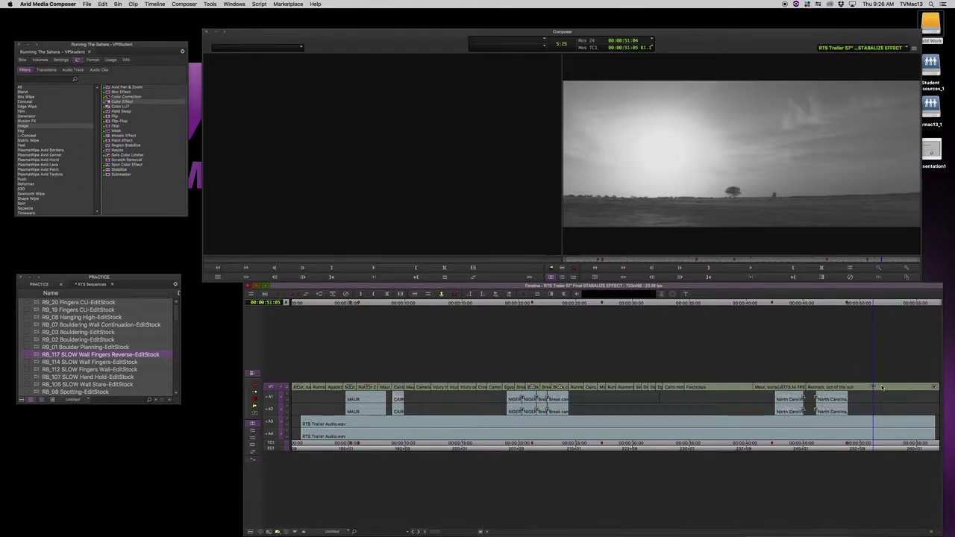
# - Try enlarging the final clip with the Resize effect's frame handles, and undo the scaling
pyautogui.moveTo(875, 388)
pyautogui.mouseDown()
pyautogui.moveTo(886, 389)
pyautogui.moveTo(876, 389)
pyautogui.mouseUp()
pyautogui.click(573, 277)
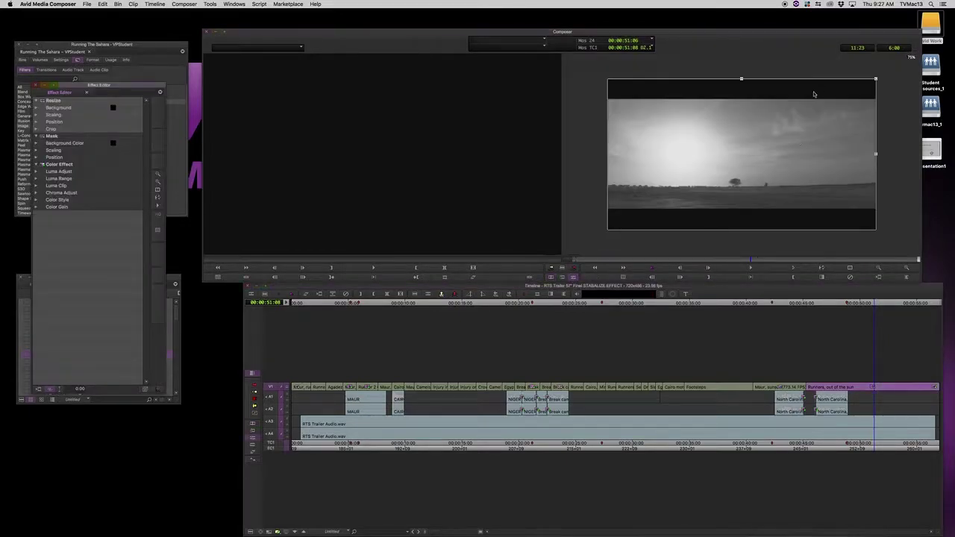
pyautogui.moveTo(877, 78); pyautogui.dragTo(903, 64)
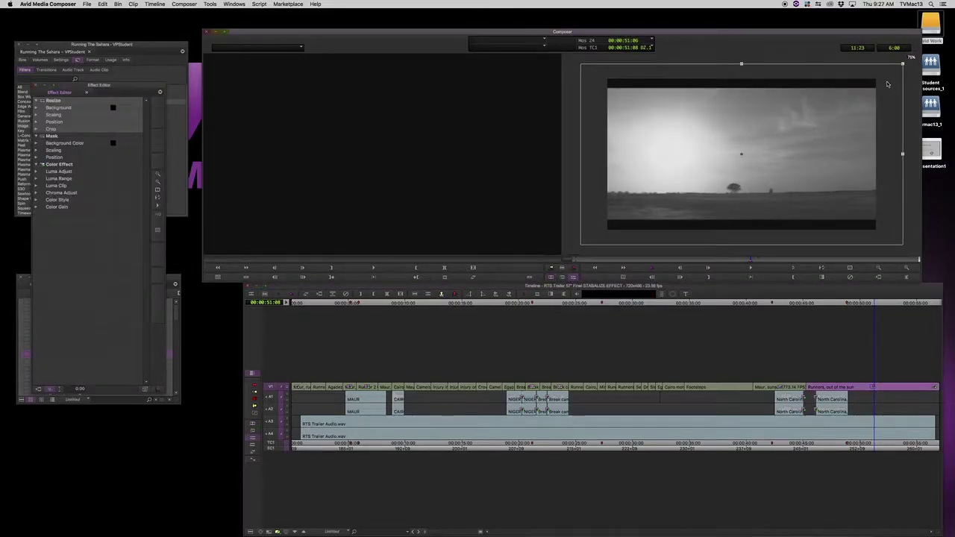
pyautogui.press('super+z')
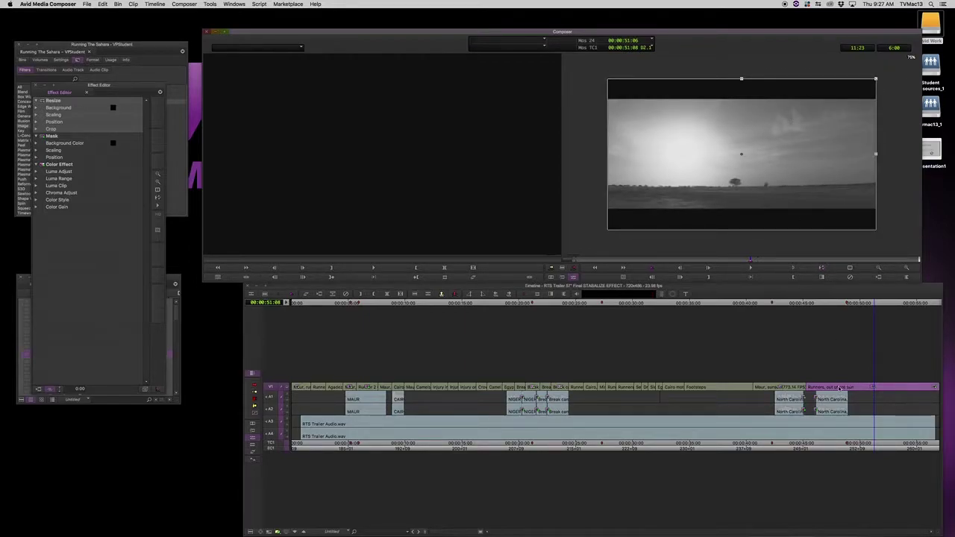
# - Add the Flop effect to the final "Runners, out of the sun" clip, and check the mirrored picture at an earlier frame
pyautogui.click(841, 388)
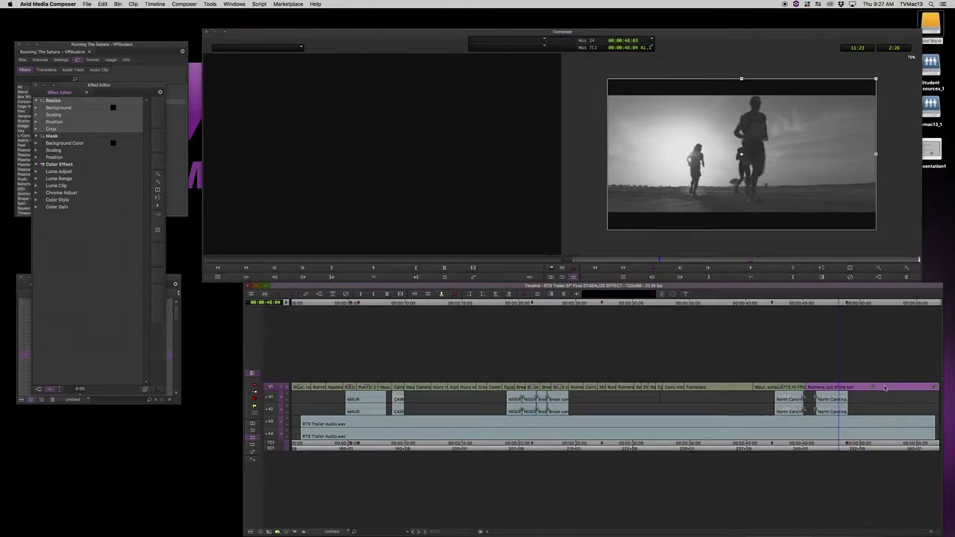
pyautogui.click(872, 388)
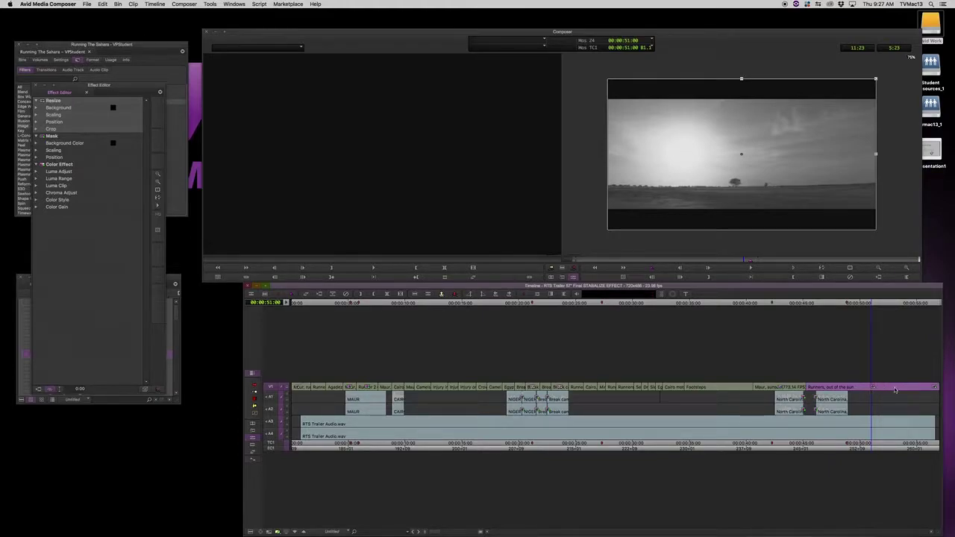
pyautogui.click(875, 387)
pyautogui.press('super+8')
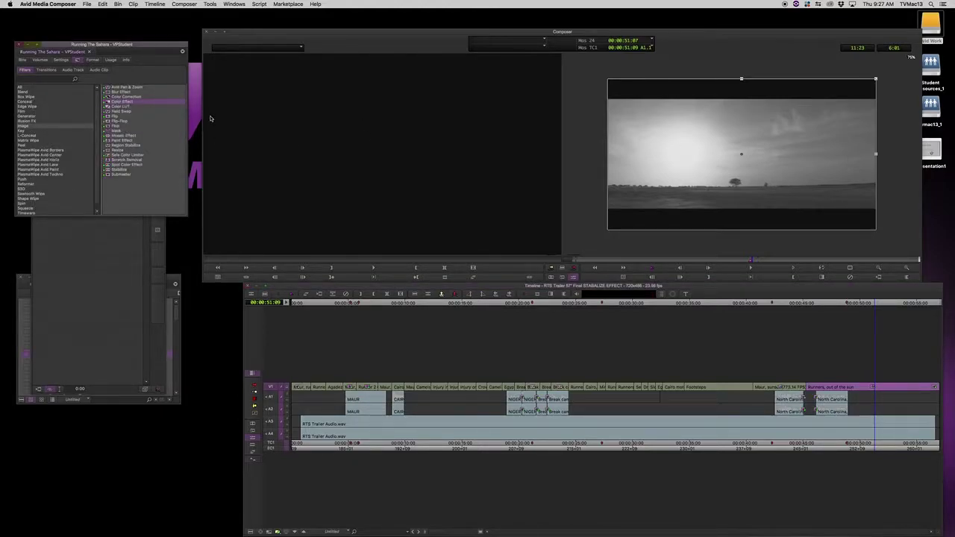
pyautogui.click(110, 127)
pyautogui.click(873, 389)
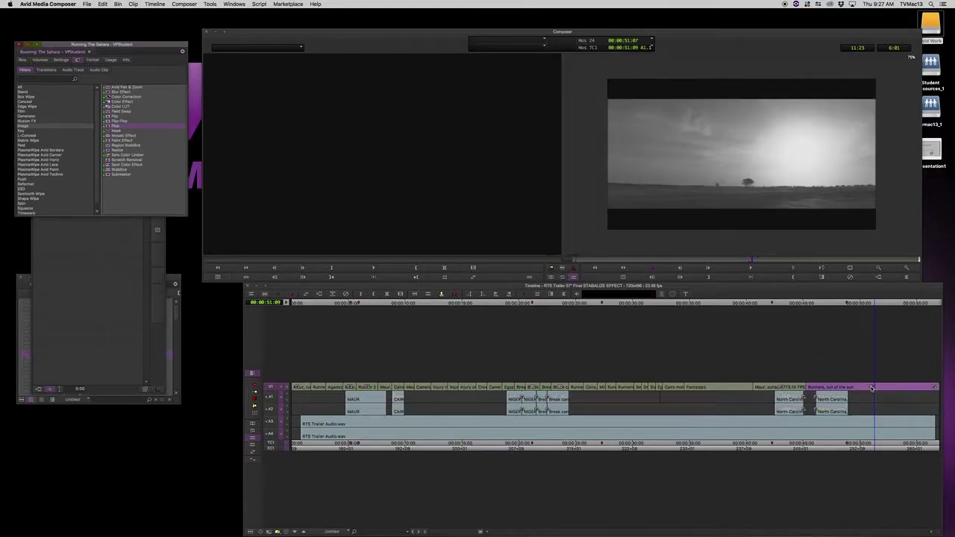
pyautogui.click(868, 389)
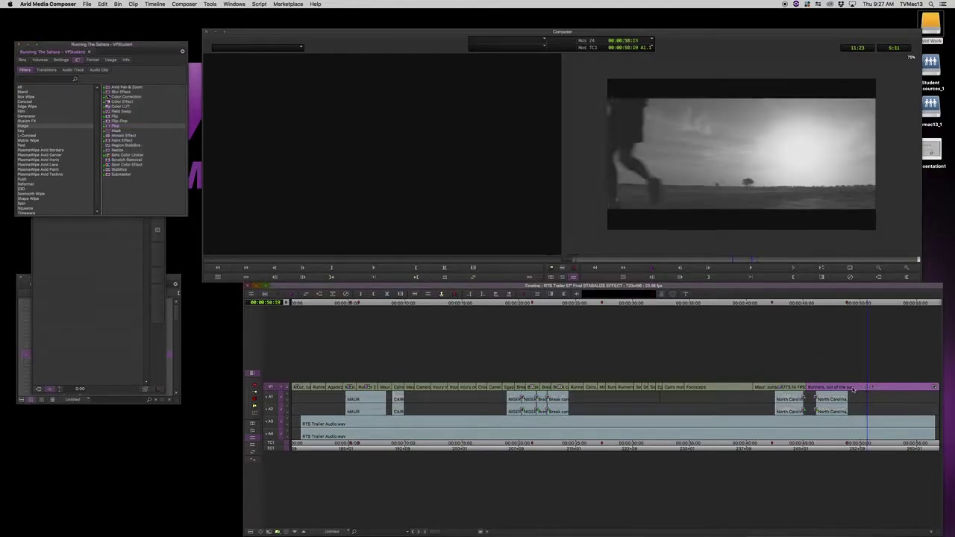
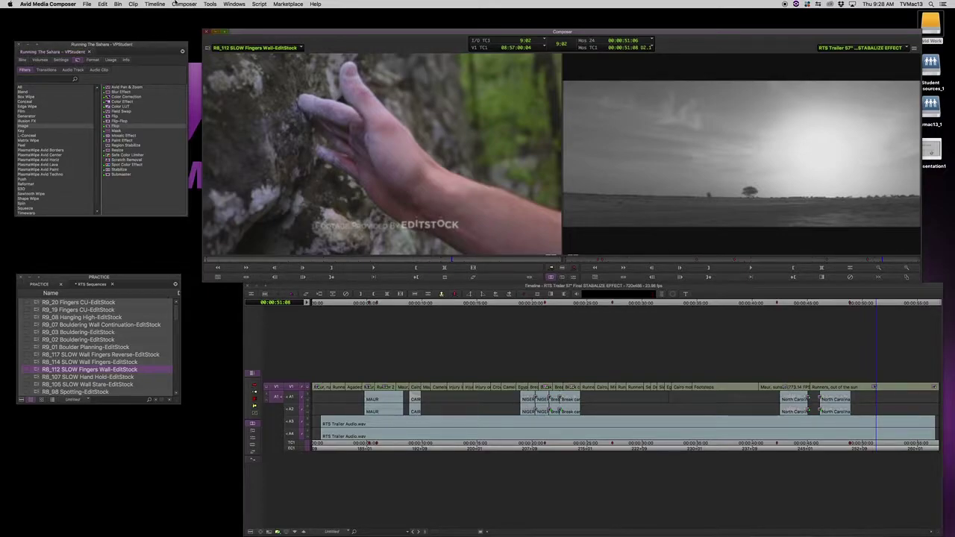
# - Create a 15-second freeze frame from the loaded R8_112 source clip, storing it on the Avid Work drive in the PRACTICE bin
pyautogui.click(187, 4)
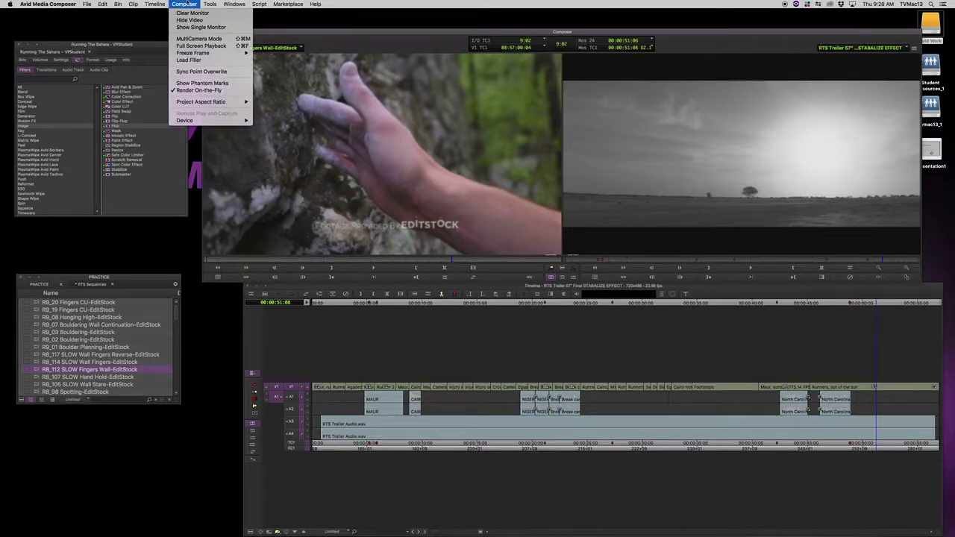
pyautogui.moveTo(186, 54)
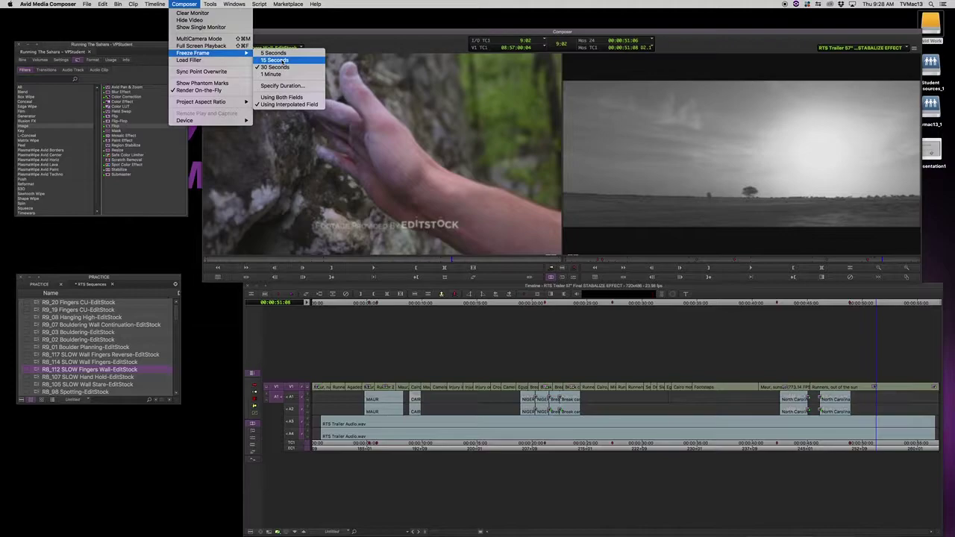
pyautogui.click(282, 60)
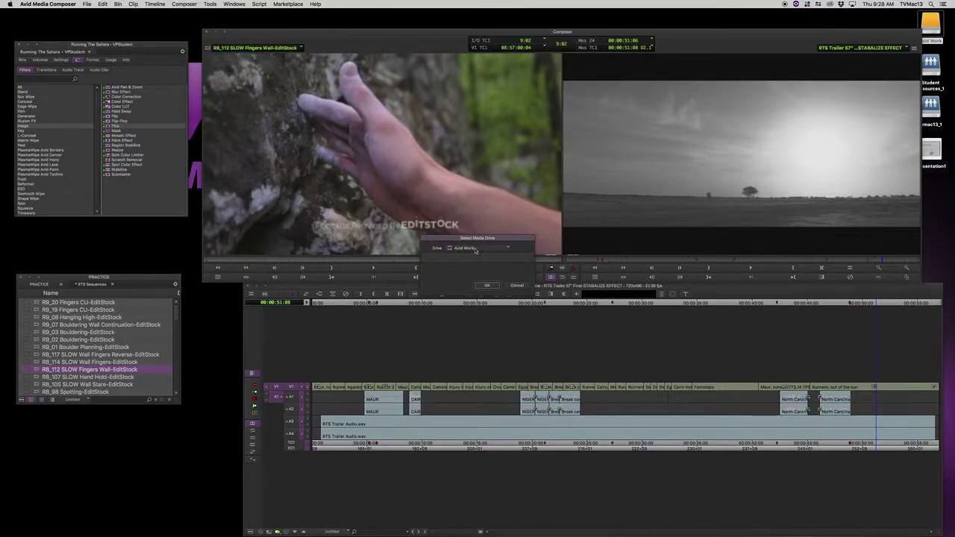
pyautogui.click(486, 285)
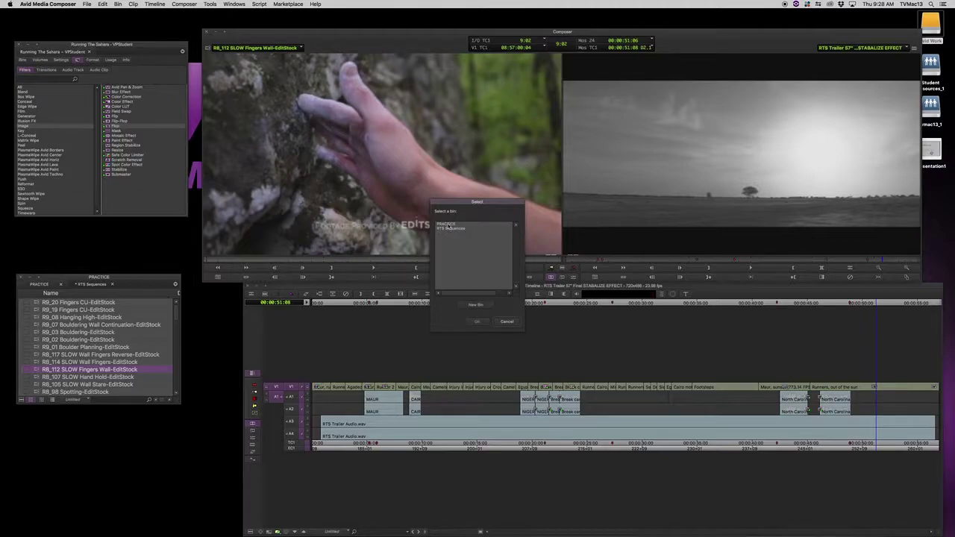
pyautogui.click(448, 224)
pyautogui.click(477, 322)
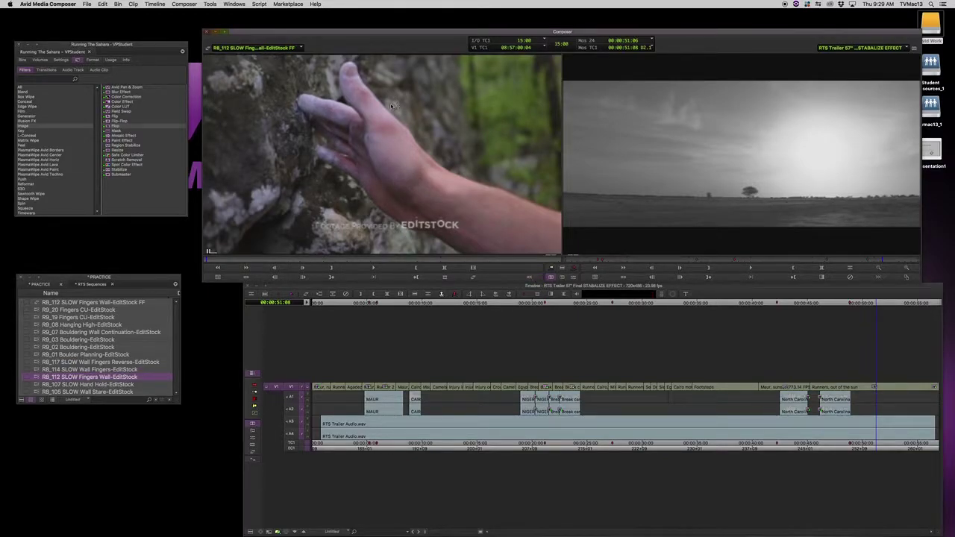
# - Scrub through the new freeze-frame clip, and examine its entry in the PRACTICE bin alongside the project's bin list
pyautogui.moveTo(211, 263); pyautogui.dragTo(250, 261)
pyautogui.click(23, 60)
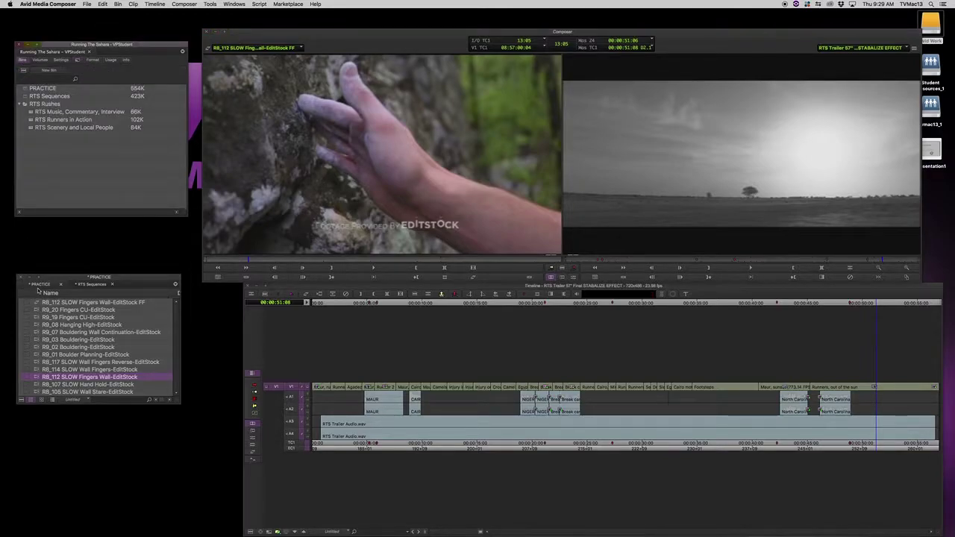
pyautogui.moveTo(87, 278); pyautogui.dragTo(138, 100)
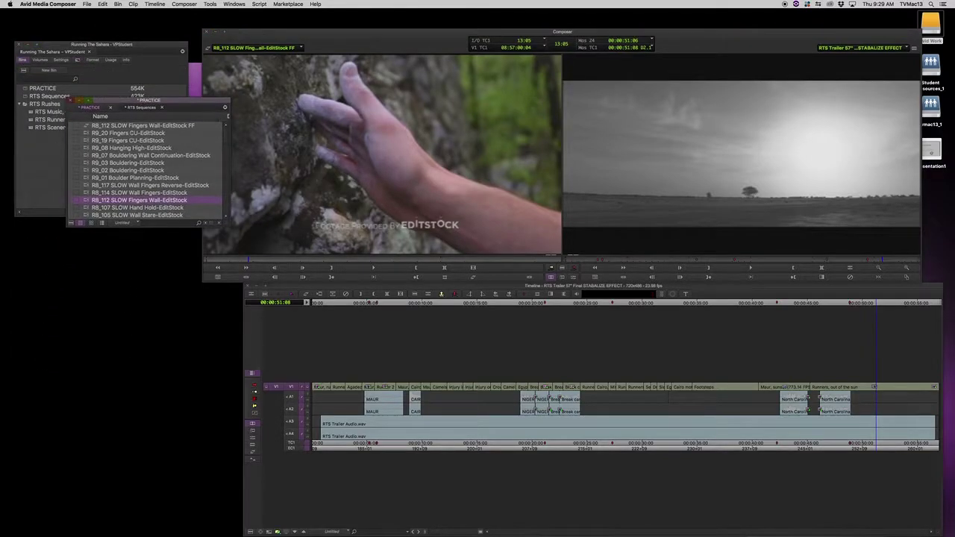
pyautogui.click(87, 126)
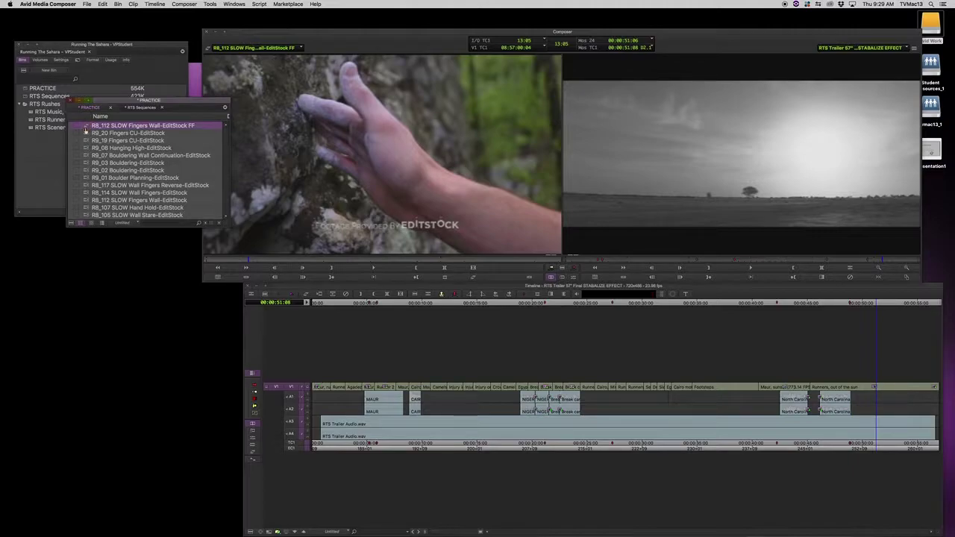
pyautogui.moveTo(138, 106); pyautogui.dragTo(120, 310)
# - Load the R9_02 Bouldering-EditStock clip as the source and park on the frame at 00:00:06:12
pyautogui.doubleClick(55, 357)
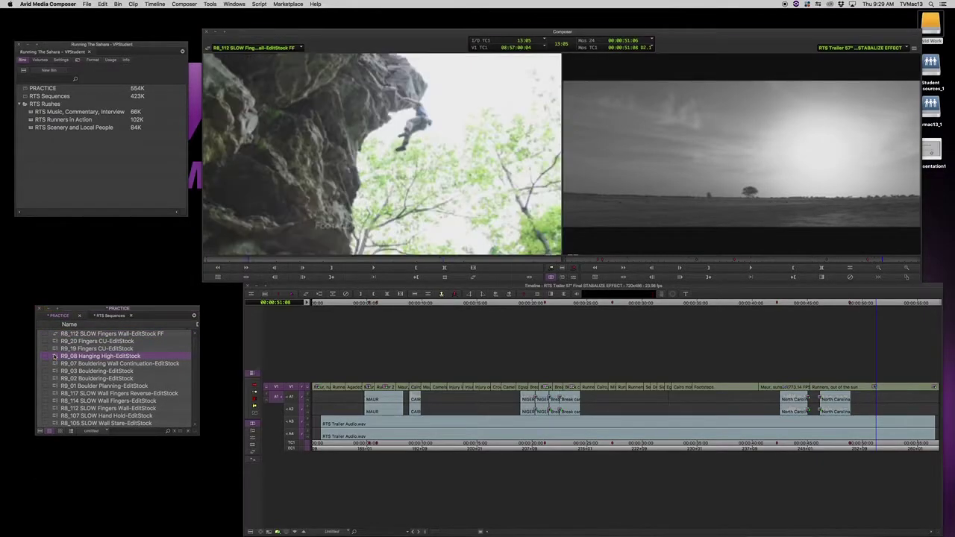
pyautogui.doubleClick(56, 379)
pyautogui.click(392, 259)
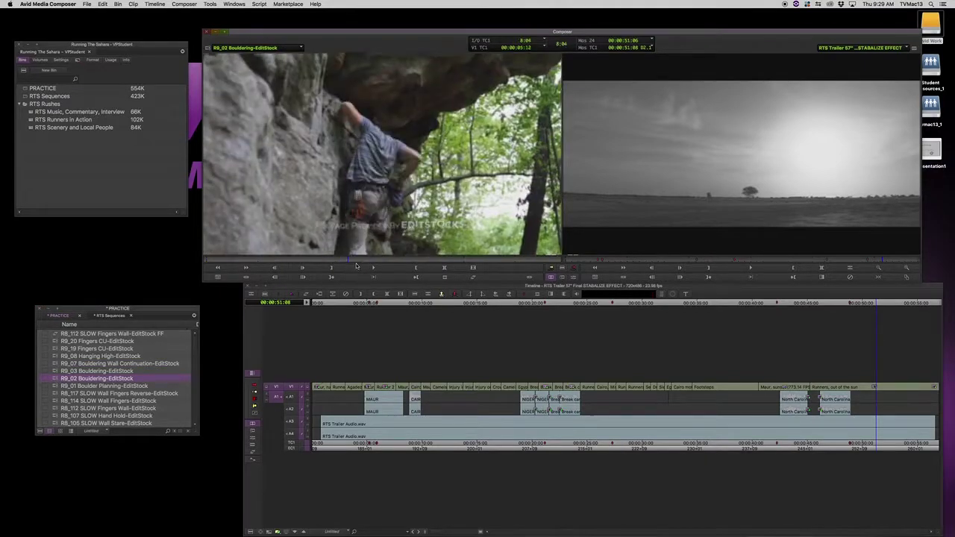
pyautogui.click(375, 260)
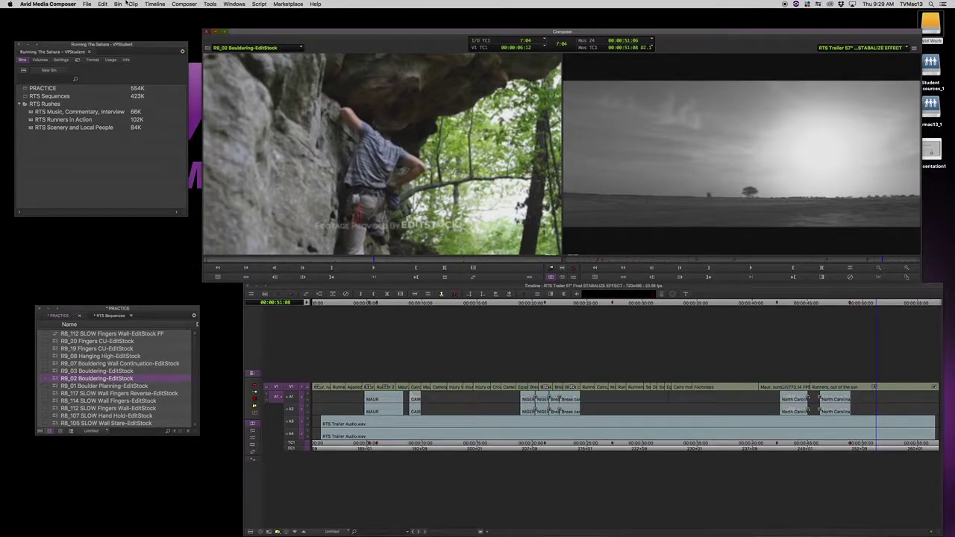
pyautogui.click(183, 4)
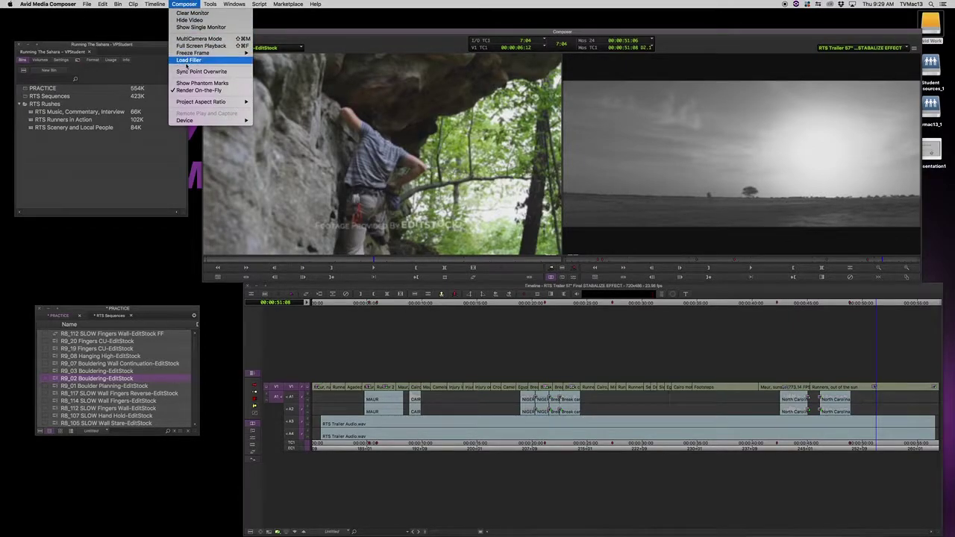
pyautogui.moveTo(188, 54)
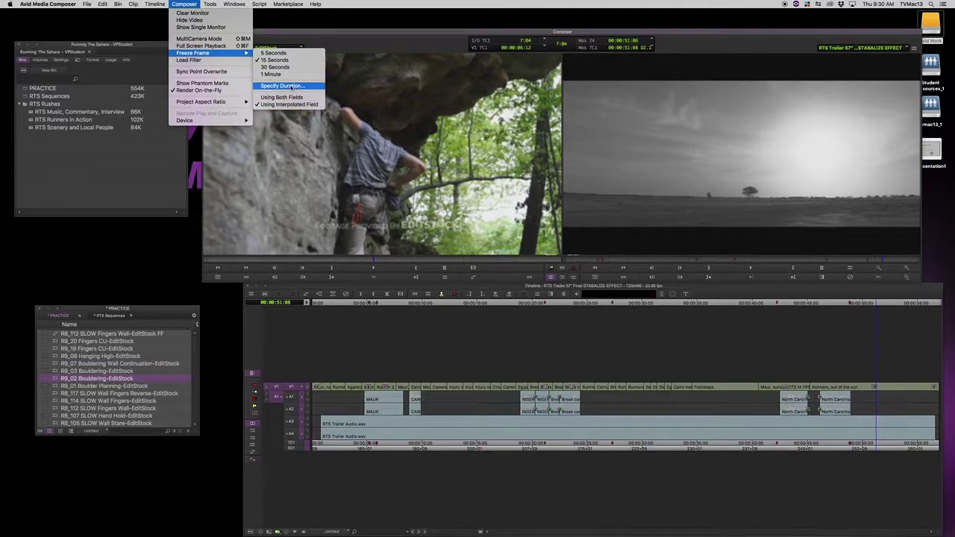
pyautogui.click(282, 86)
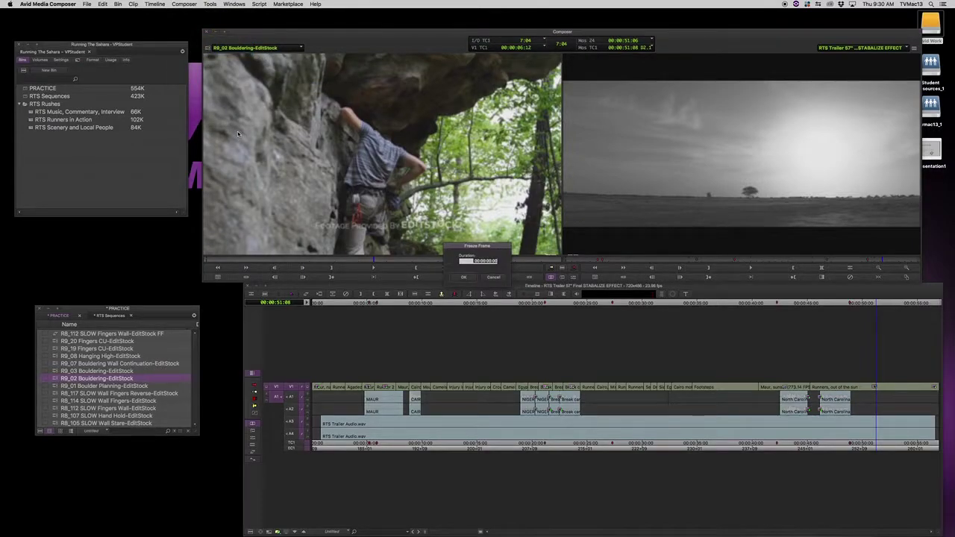
pyautogui.moveTo(477, 246); pyautogui.dragTo(473, 218)
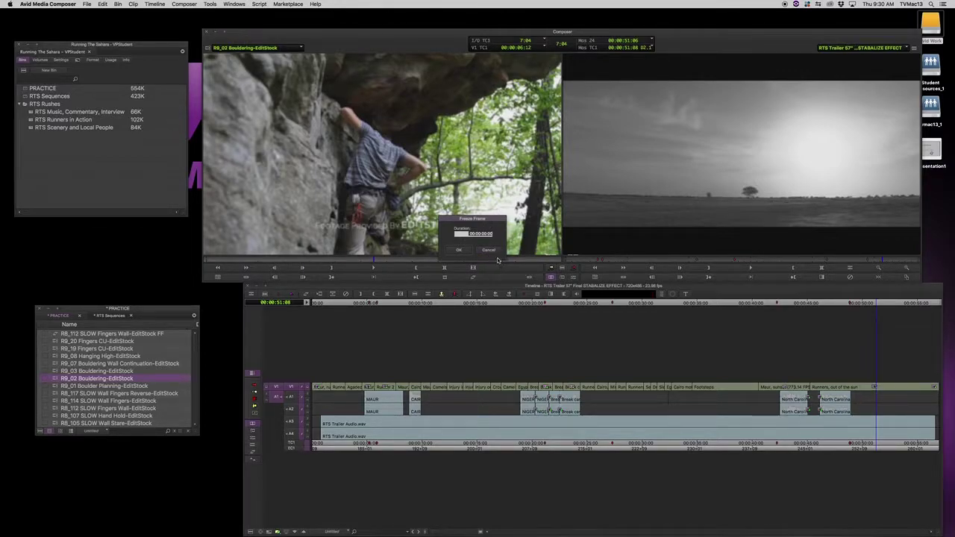
pyautogui.click(460, 250)
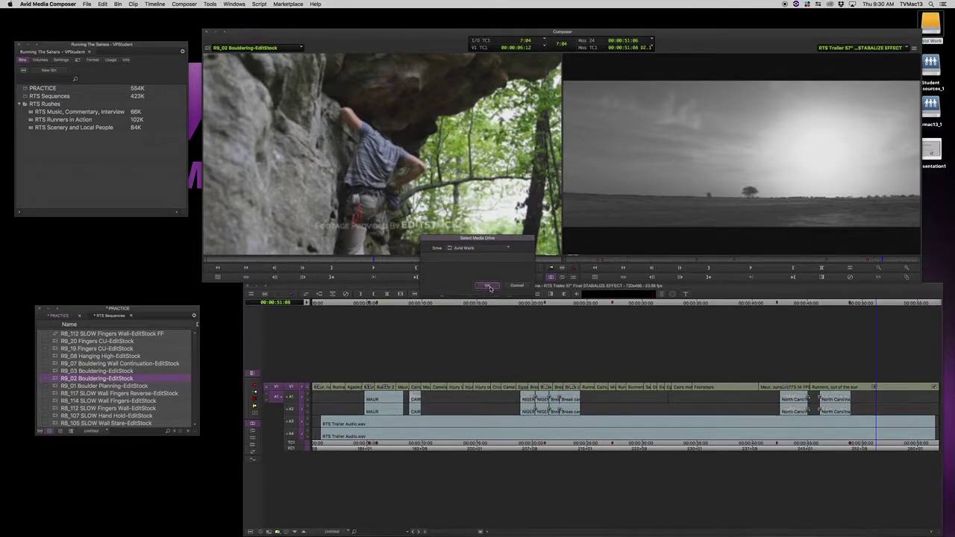
pyautogui.click(517, 286)
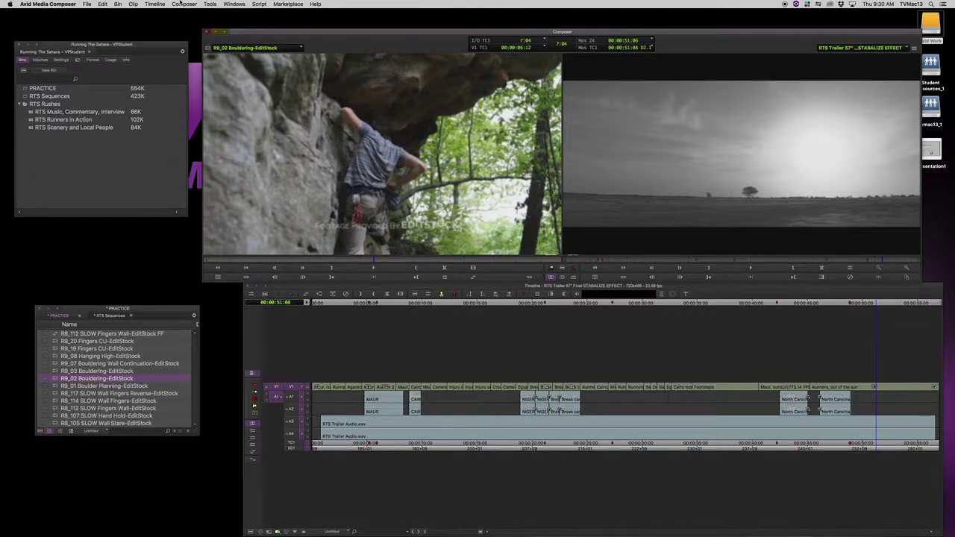
pyautogui.click(182, 3)
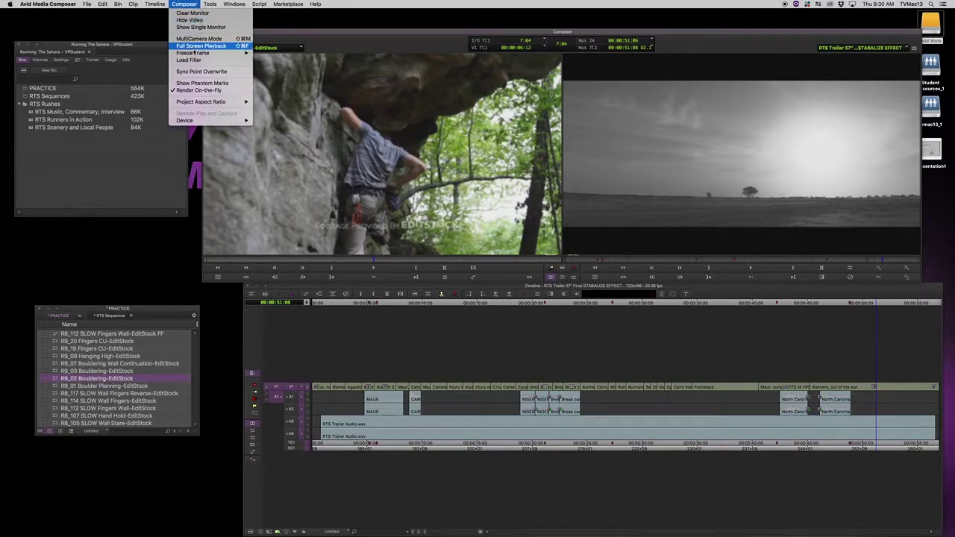
pyautogui.moveTo(193, 53)
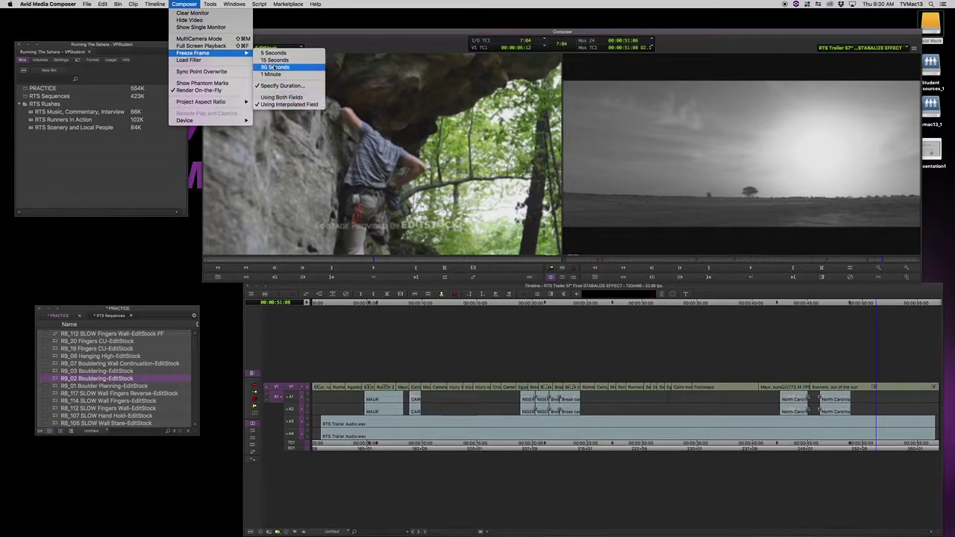
pyautogui.click(354, 111)
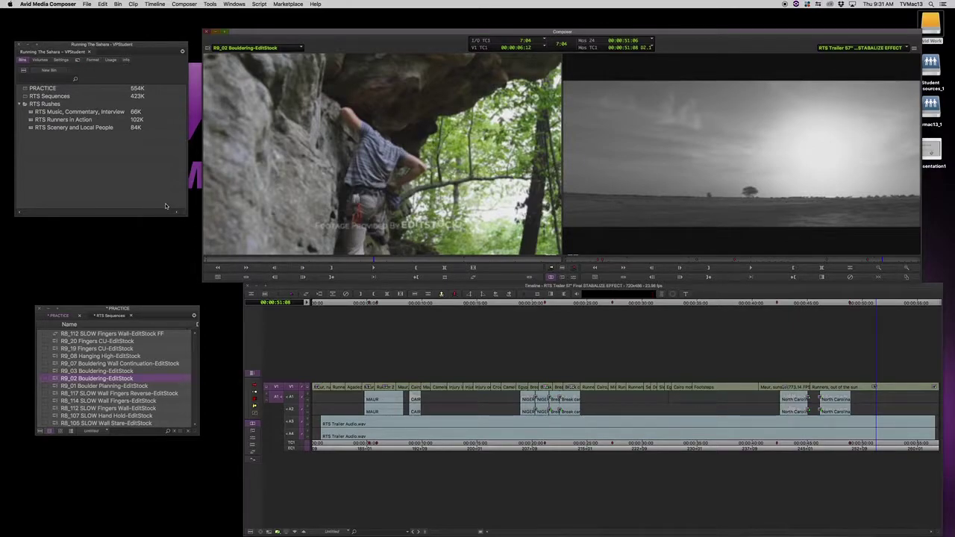
# - Mark an In point at 00:00:00:19 and an Out point at 00:00:03:16 in the R9_02 Bouldering source clip
pyautogui.moveTo(410, 35); pyautogui.dragTo(415, 19)
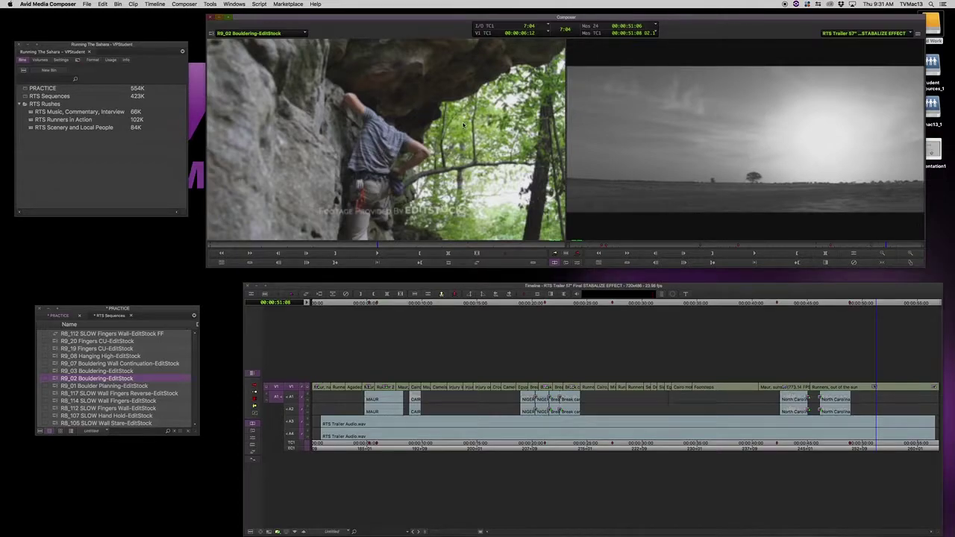
pyautogui.moveTo(375, 245); pyautogui.dragTo(234, 247)
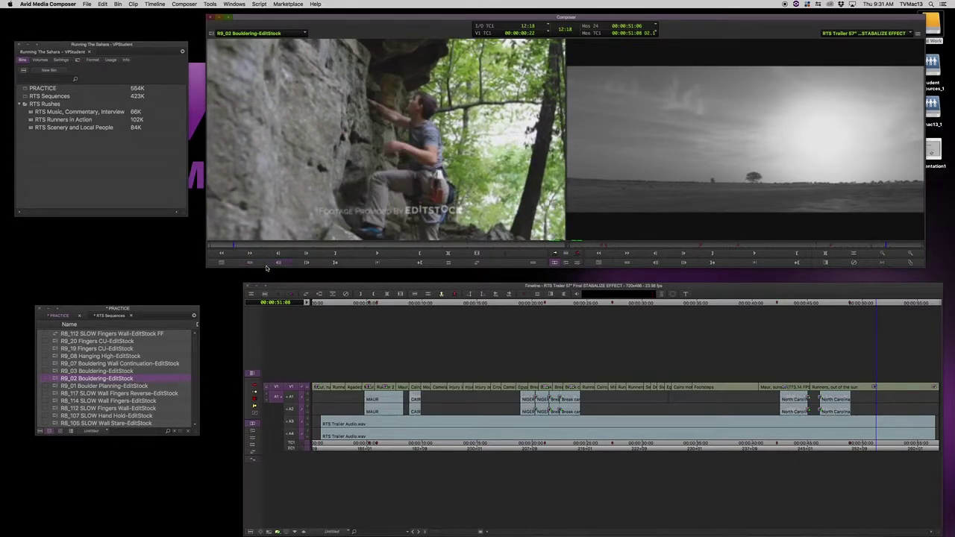
pyautogui.click(234, 248)
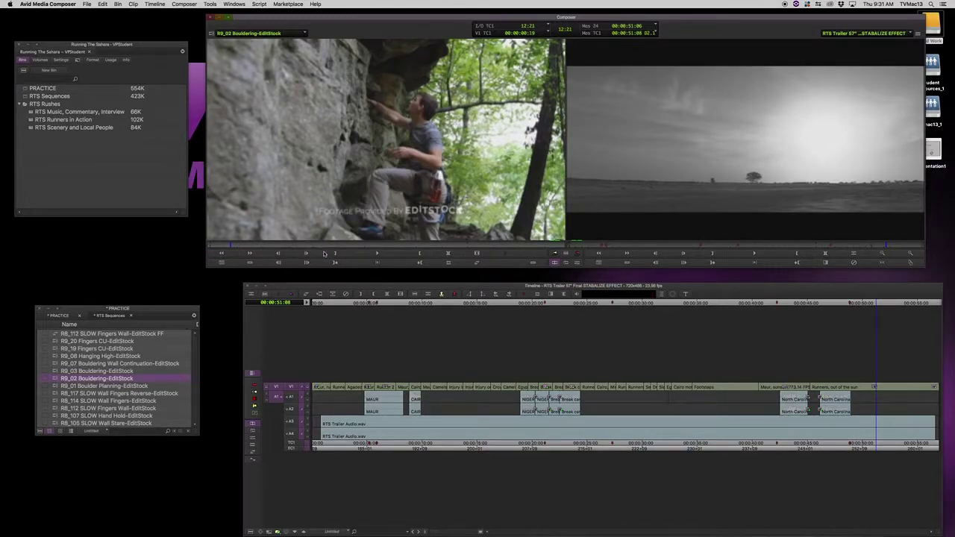
pyautogui.click(237, 246)
pyautogui.press('space')
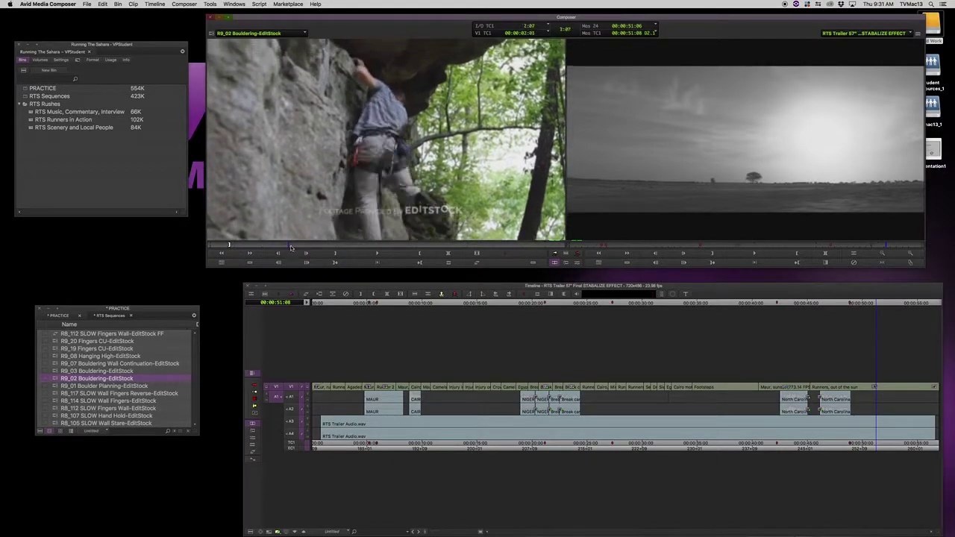
pyautogui.moveTo(299, 247); pyautogui.dragTo(306, 247)
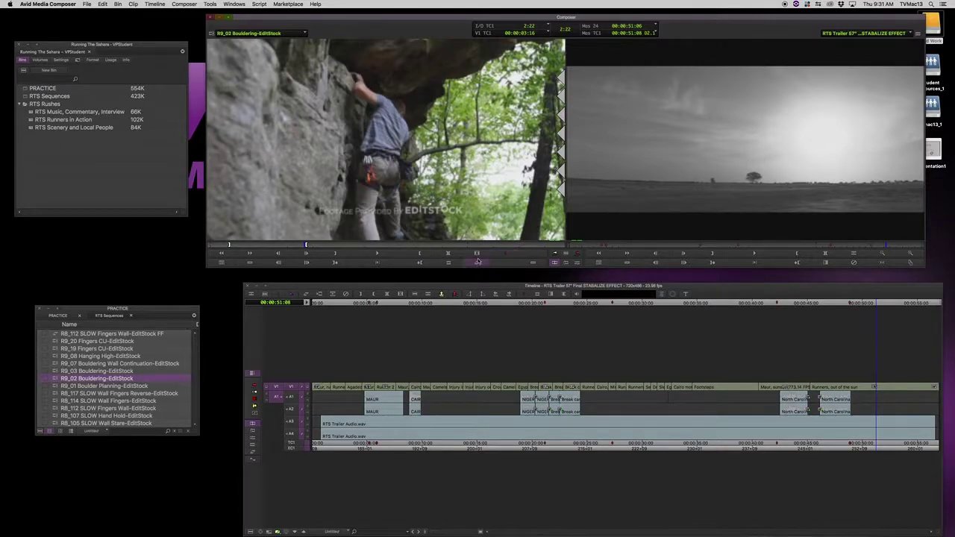
# - Map the Motion Effect Editor command from the Command Palette's FX set to a button under the source monitor
pyautogui.click(565, 253)
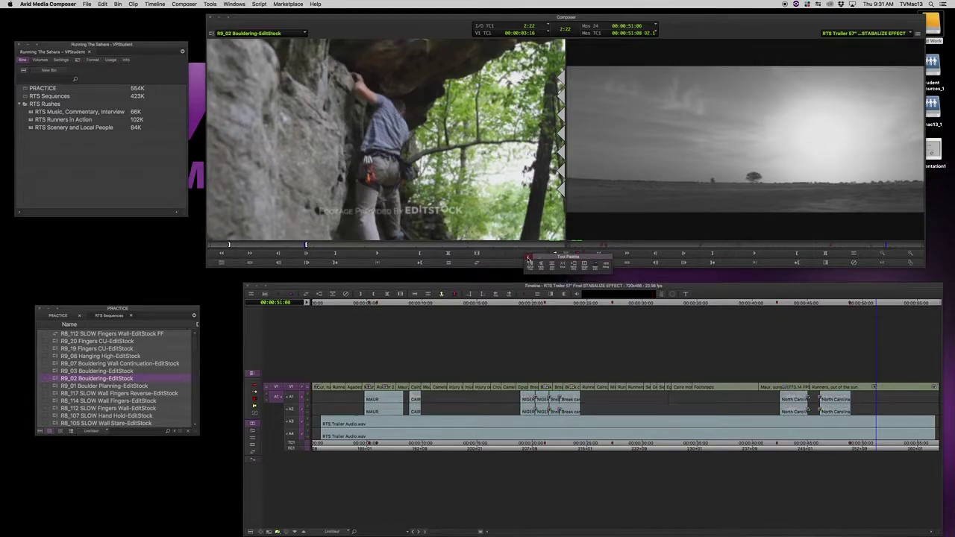
pyautogui.click(529, 257)
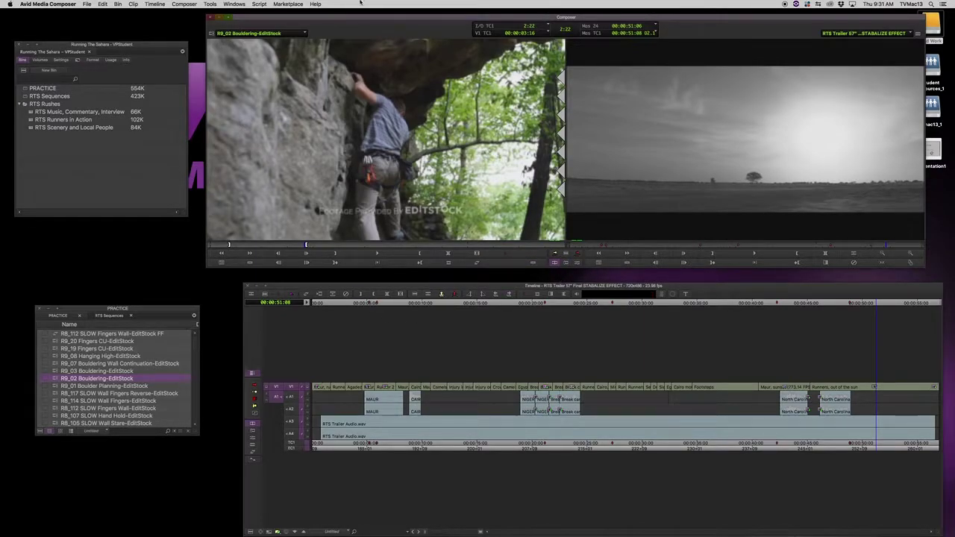
pyautogui.click(210, 4)
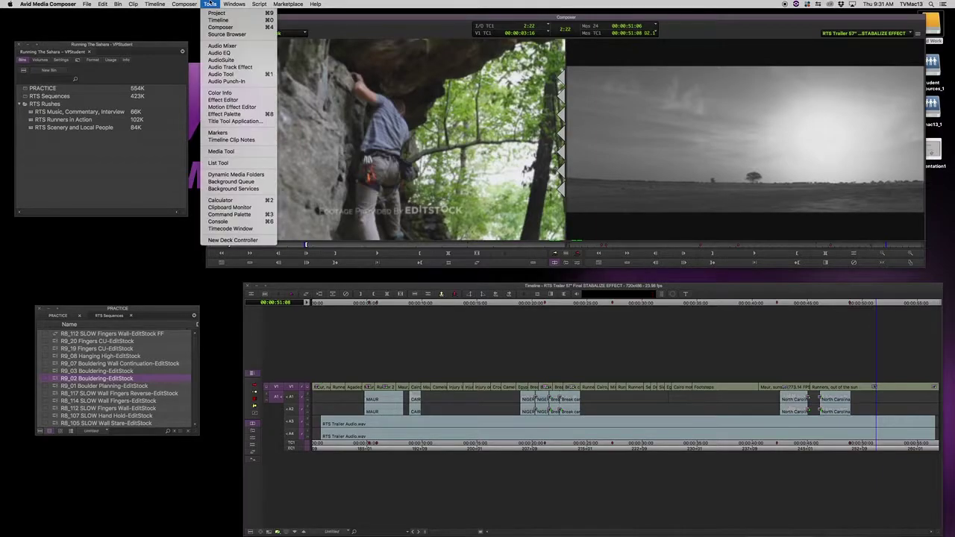
pyautogui.click(226, 214)
pyautogui.moveTo(637, 261); pyautogui.dragTo(538, 327)
pyautogui.click(439, 336)
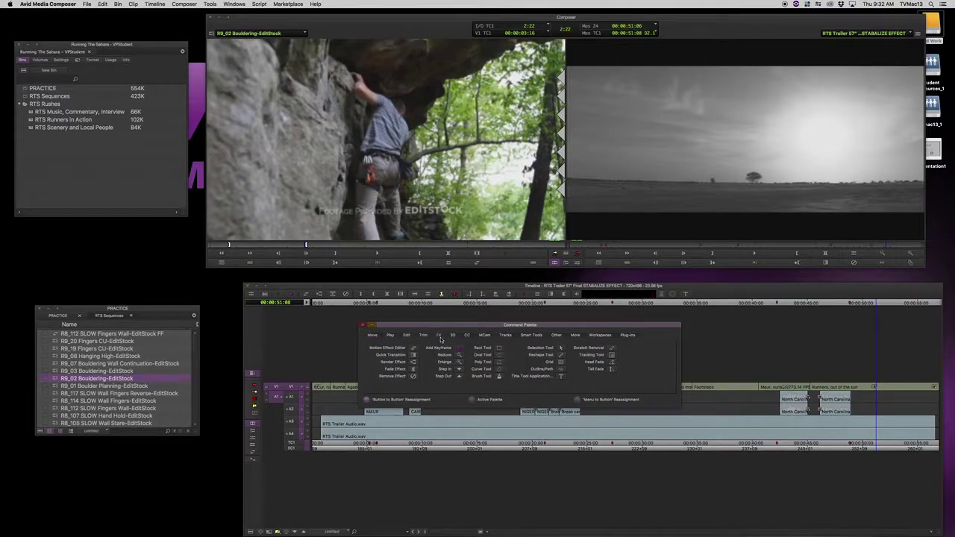
pyautogui.moveTo(438, 326); pyautogui.dragTo(360, 380)
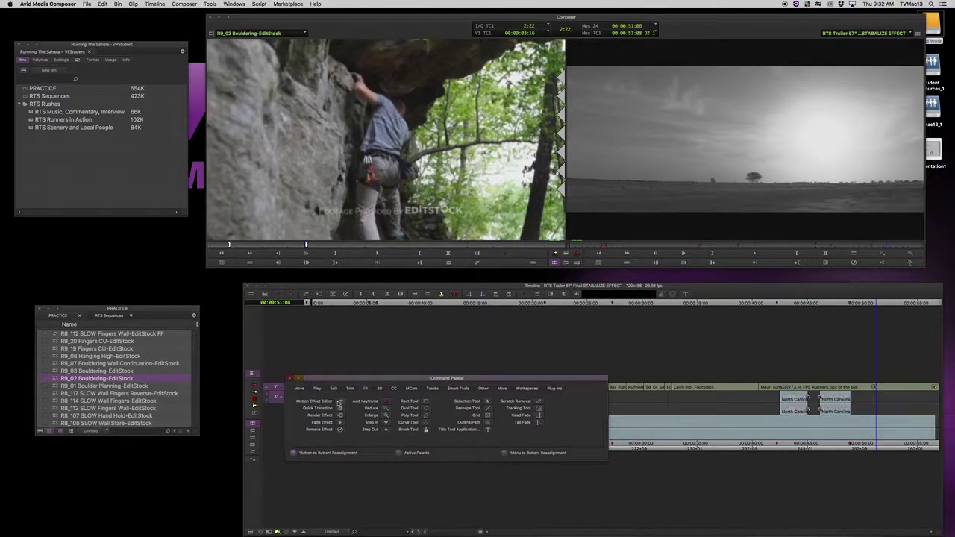
pyautogui.moveTo(339, 401); pyautogui.dragTo(478, 265)
pyautogui.click(291, 379)
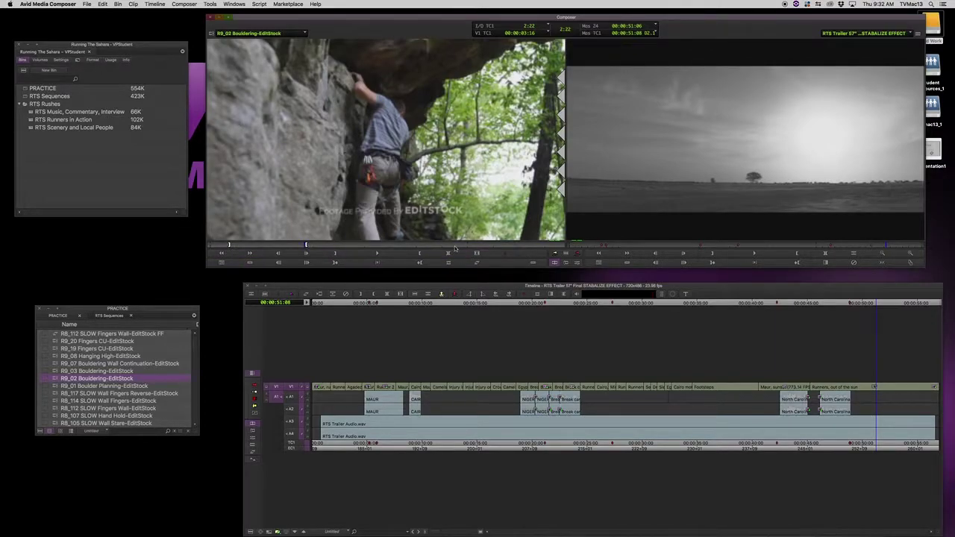
# - Start a motion effect for the marked R9_02 range, try speeds of 25% and 100%, and settle on 50% variable speed
pyautogui.click(477, 262)
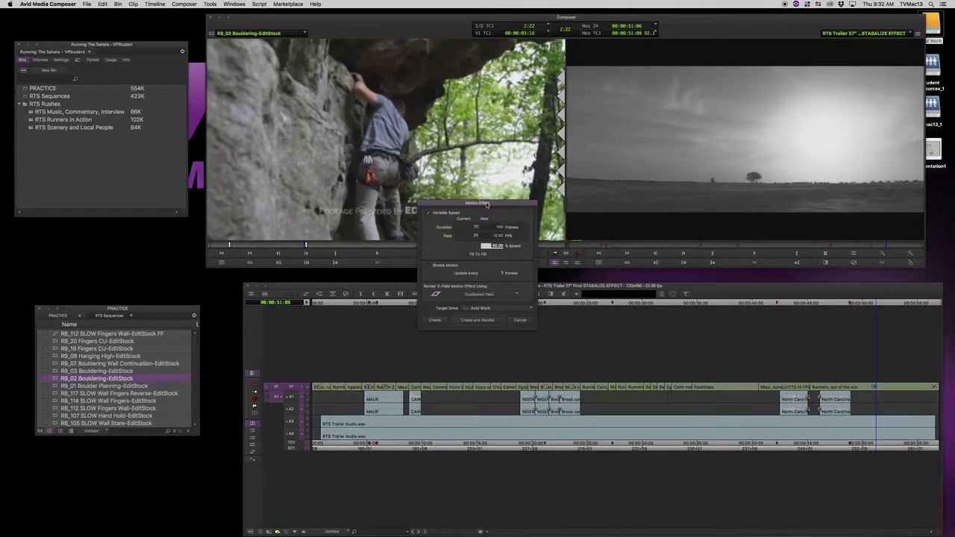
pyautogui.moveTo(487, 204); pyautogui.dragTo(570, 187)
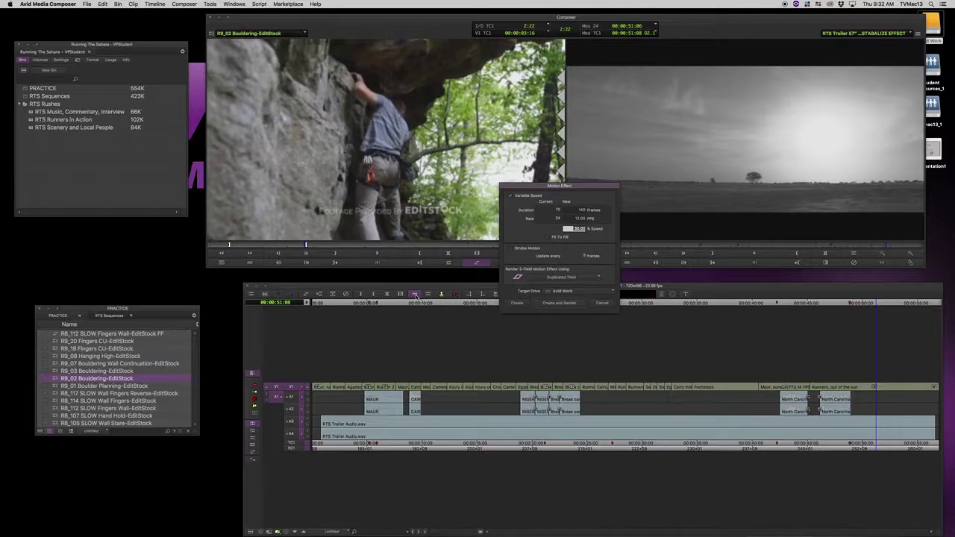
pyautogui.moveTo(590, 187); pyautogui.dragTo(576, 165)
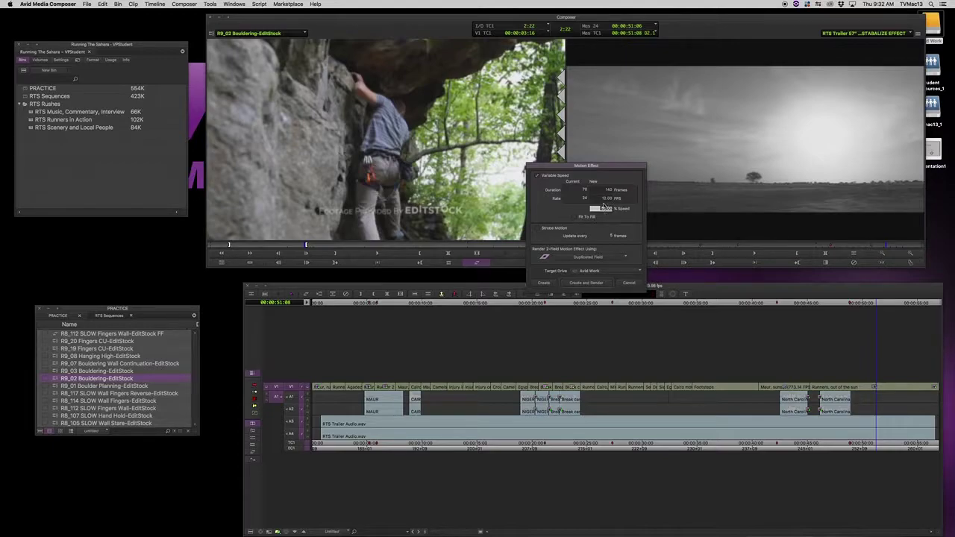
pyautogui.doubleClick(606, 209)
pyautogui.write('25')
pyautogui.write('100')
pyautogui.write('500')
pyautogui.press('Return')
pyautogui.moveTo(609, 165); pyautogui.dragTo(610, 138)
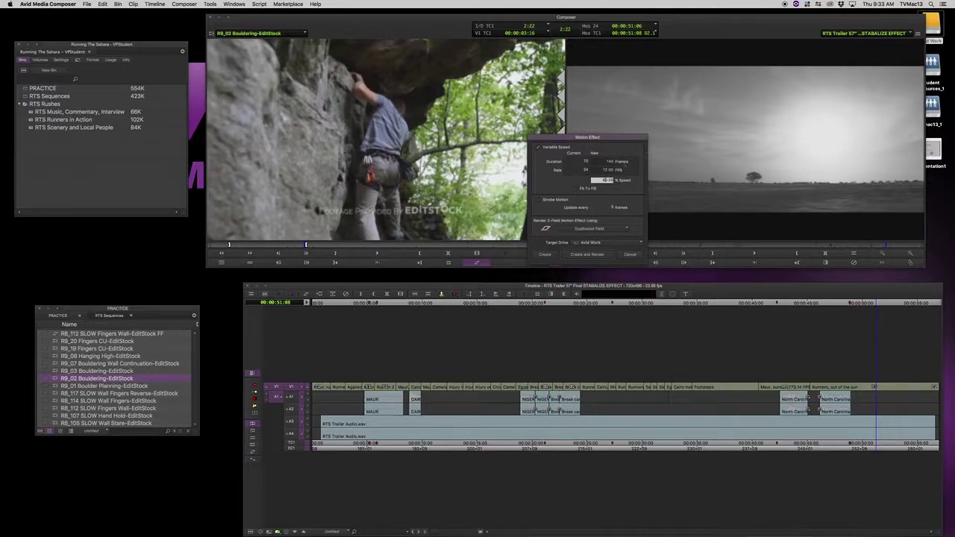
# - Create and render the motion effect without strobe motion to the Avid Work drive, store it in the PRACTICE bin, and play it
pyautogui.click(539, 201)
pyautogui.click(538, 200)
pyautogui.click(587, 254)
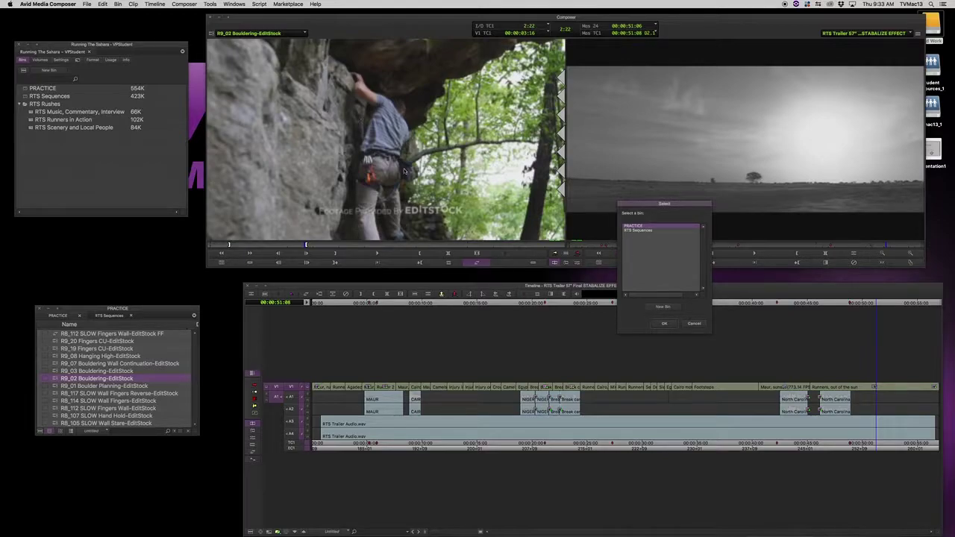
pyautogui.click(667, 324)
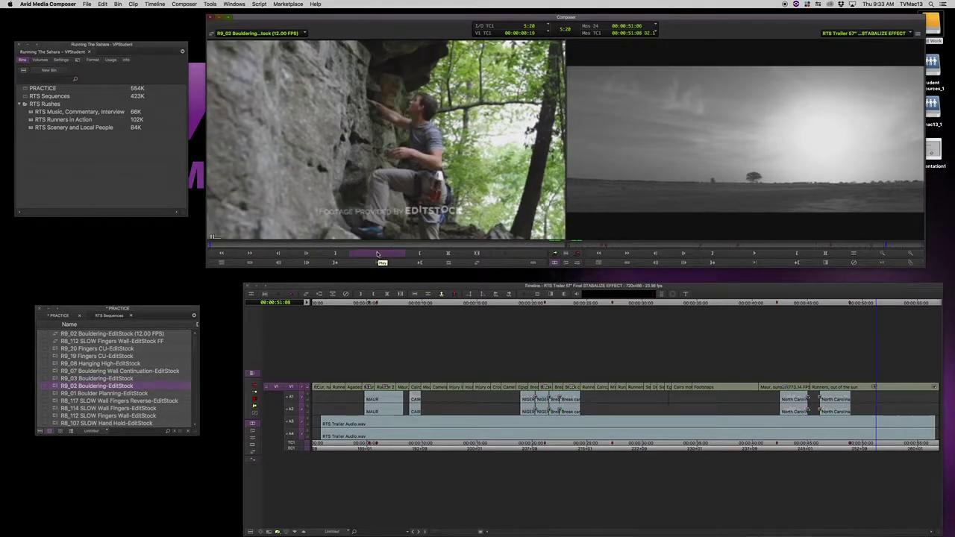
pyautogui.press('space')
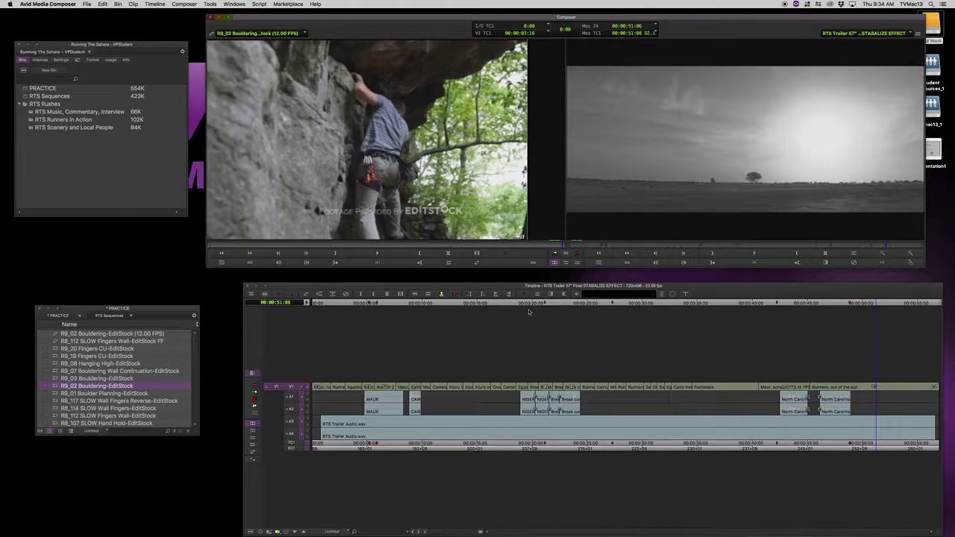
# - Match-frame the start of the Footsteps clip in the sequence to its source, mark the clip's full range, and play it
pyautogui.moveTo(691, 396)
pyautogui.mouseDown()
pyautogui.moveTo(675, 396)
pyautogui.moveTo(749, 399)
pyautogui.moveTo(678, 398)
pyautogui.moveTo(691, 398)
pyautogui.mouseUp()
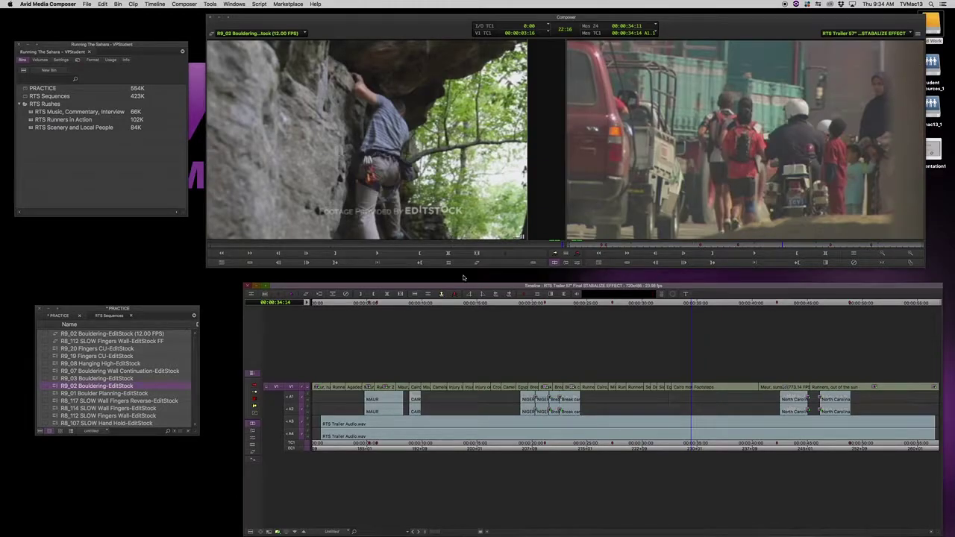
pyautogui.click(684, 254)
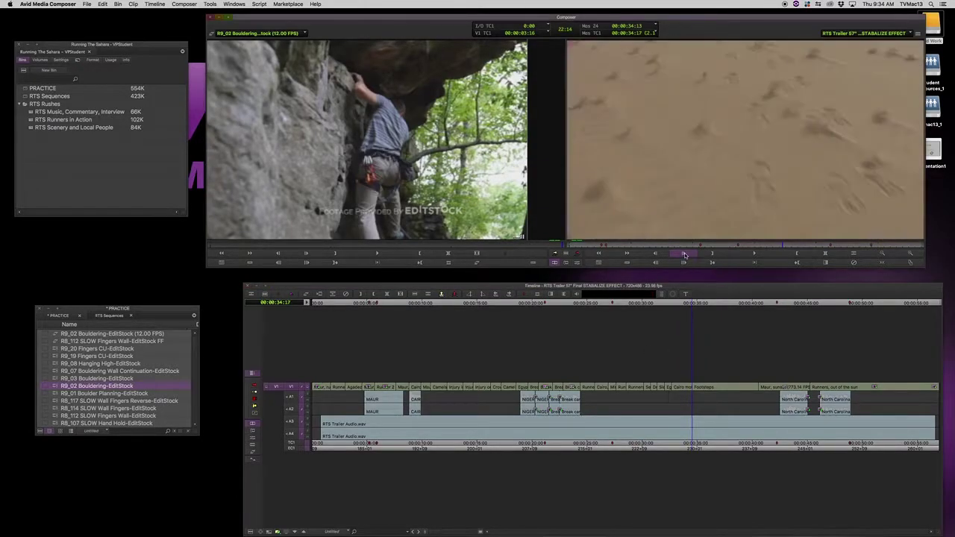
pyautogui.click(537, 295)
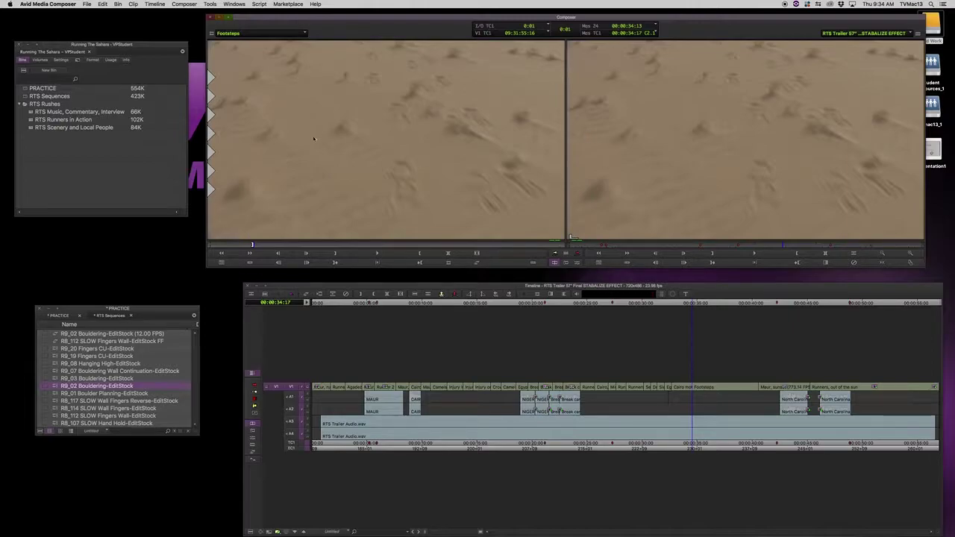
pyautogui.click(825, 254)
pyautogui.press('space')
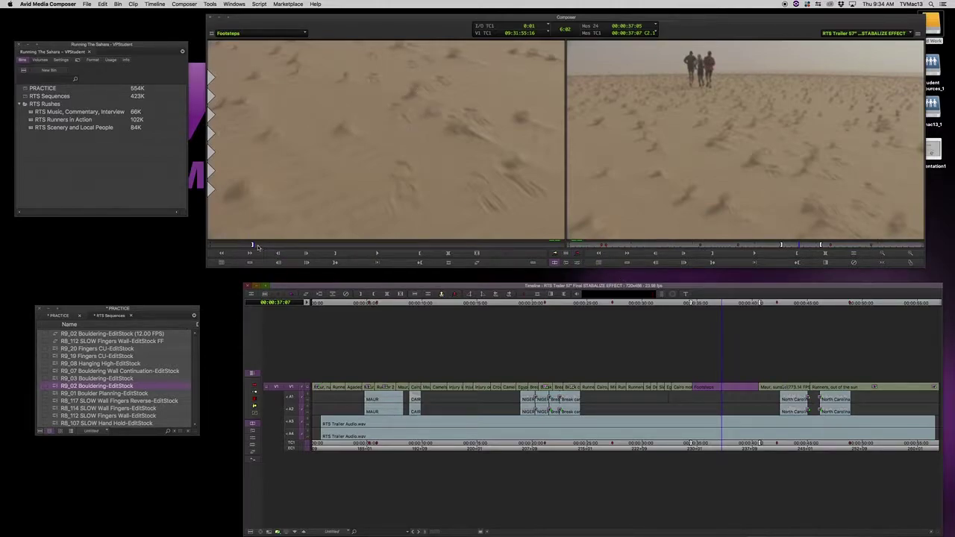
# - Review the Footsteps source clip and mark the range with the runners, from 09:31:58:13 to 09:31:59:25
pyautogui.click(287, 248)
pyautogui.press('space')
pyautogui.press('j')
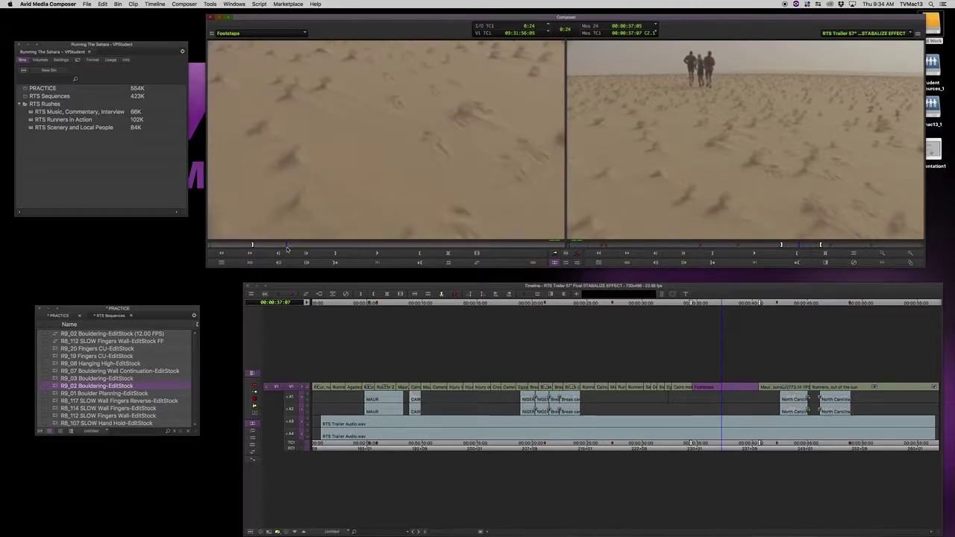
pyautogui.press('l')
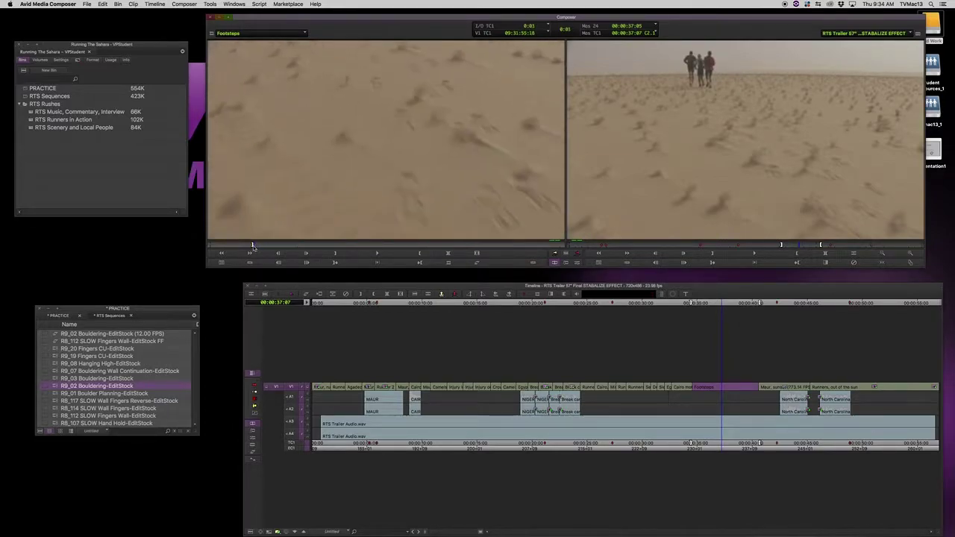
pyautogui.click(382, 247)
pyautogui.press('i')
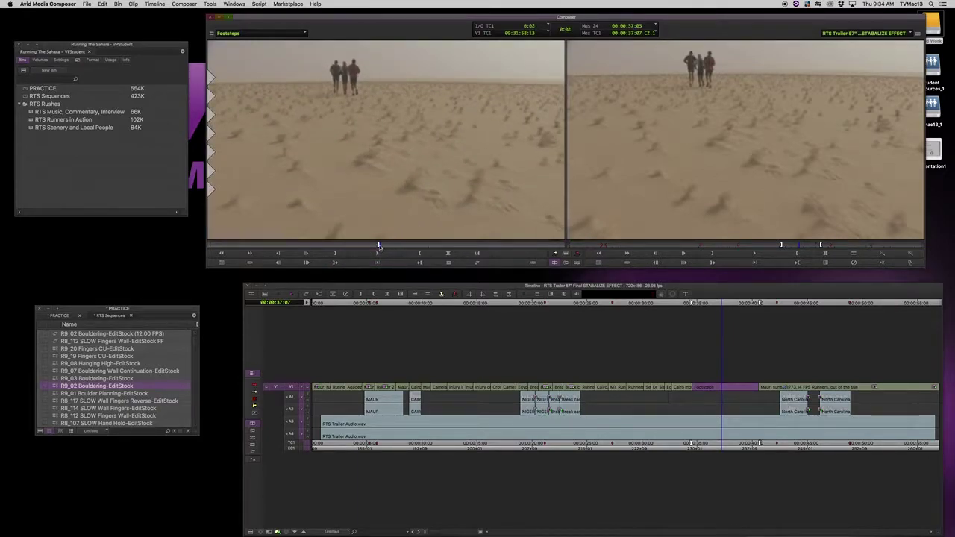
pyautogui.click(378, 253)
pyautogui.press('i')
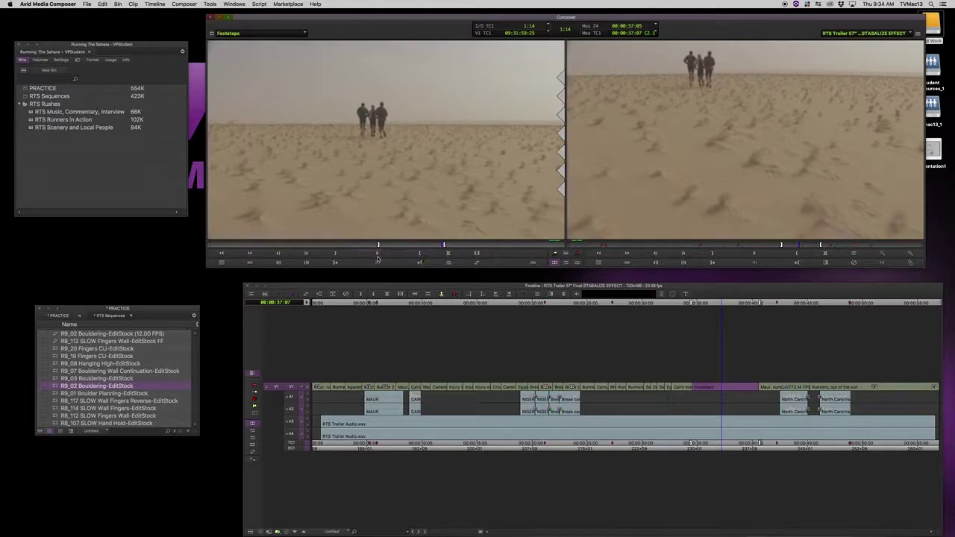
# - Create and render a variable-speed motion effect of the marked Footsteps range using Fit To Fill, on the Avid Work drive in the PRACTICE bin
pyautogui.click(478, 265)
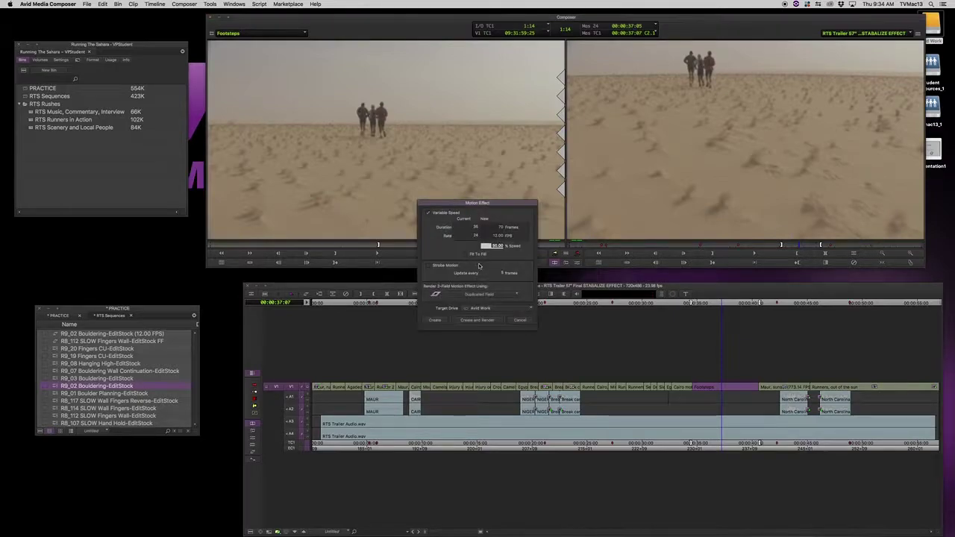
pyautogui.moveTo(467, 202); pyautogui.dragTo(468, 128)
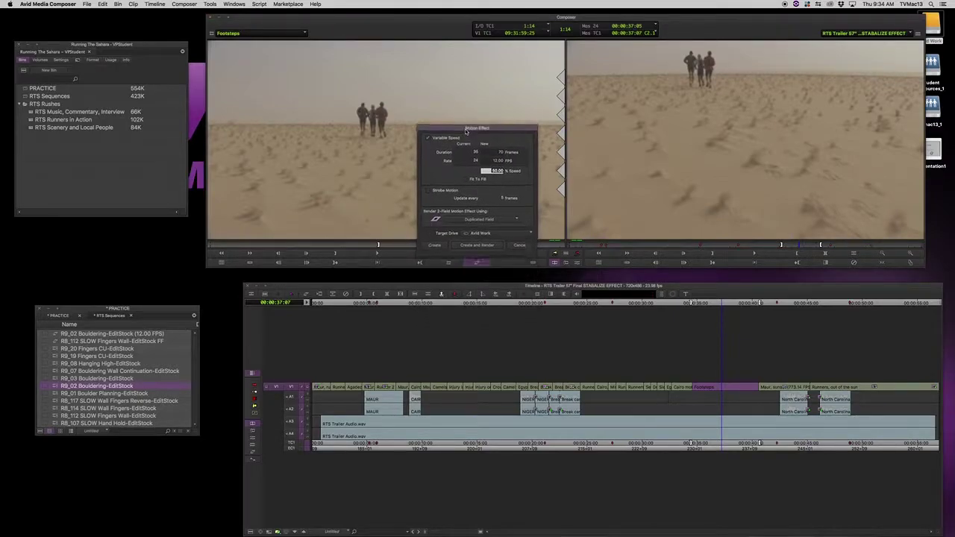
pyautogui.click(500, 222)
pyautogui.click(525, 209)
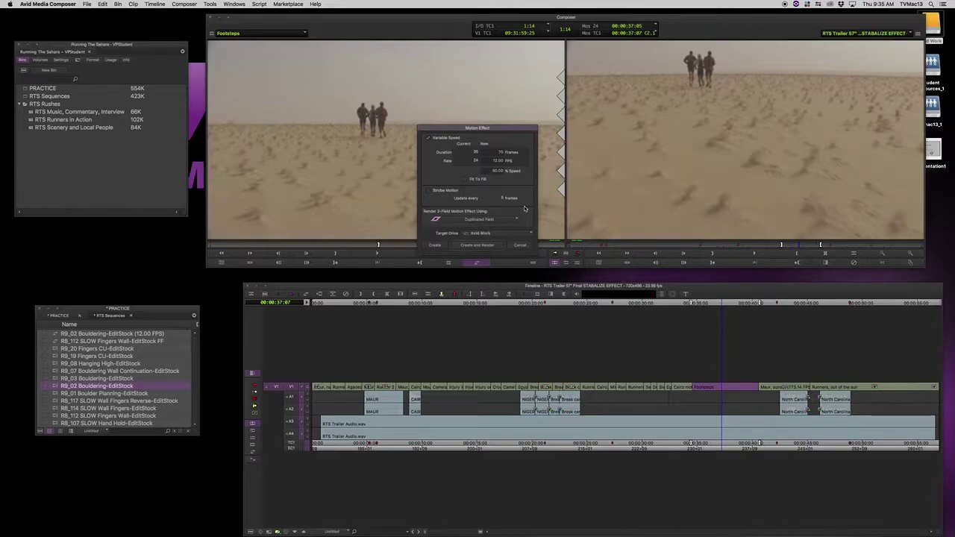
pyautogui.click(466, 180)
pyautogui.moveTo(480, 132); pyautogui.dragTo(747, 119)
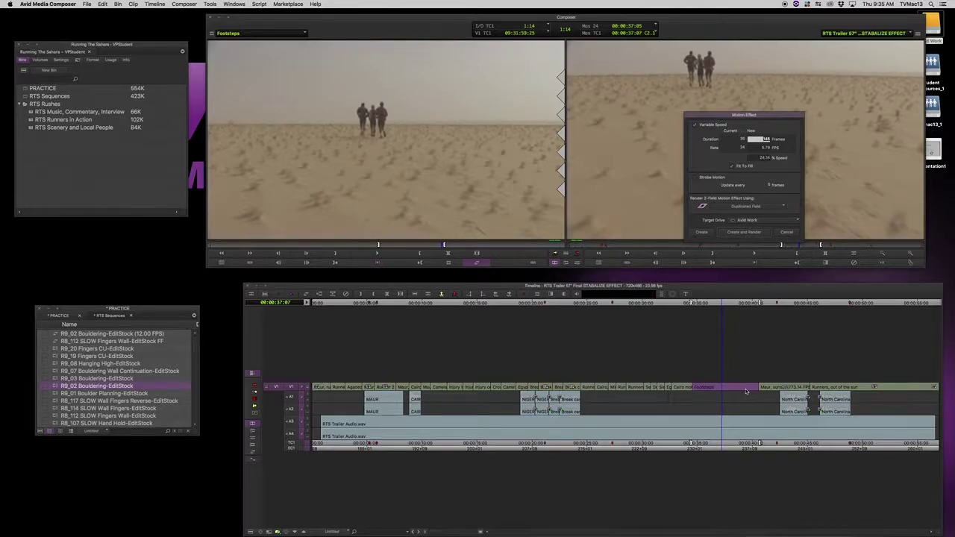
pyautogui.moveTo(731, 116); pyautogui.dragTo(728, 84)
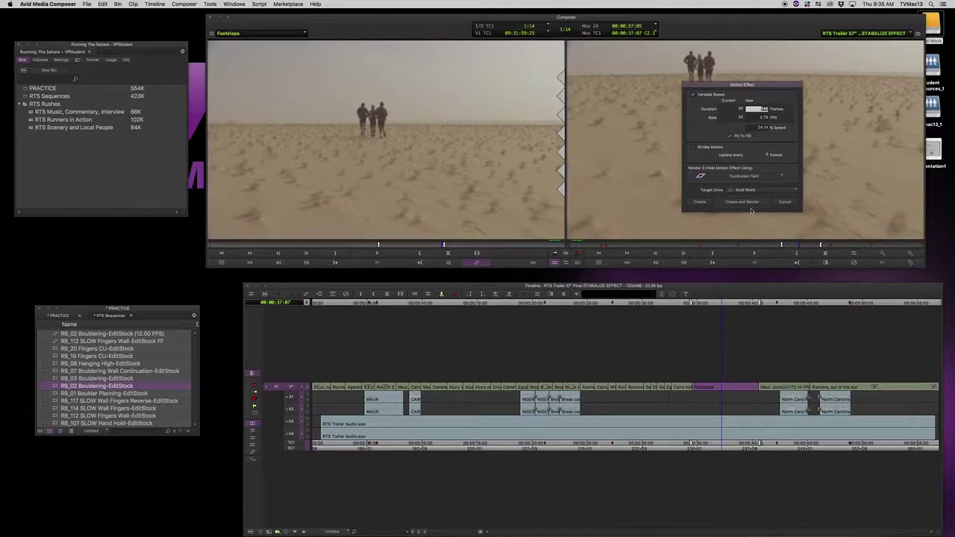
pyautogui.click(744, 202)
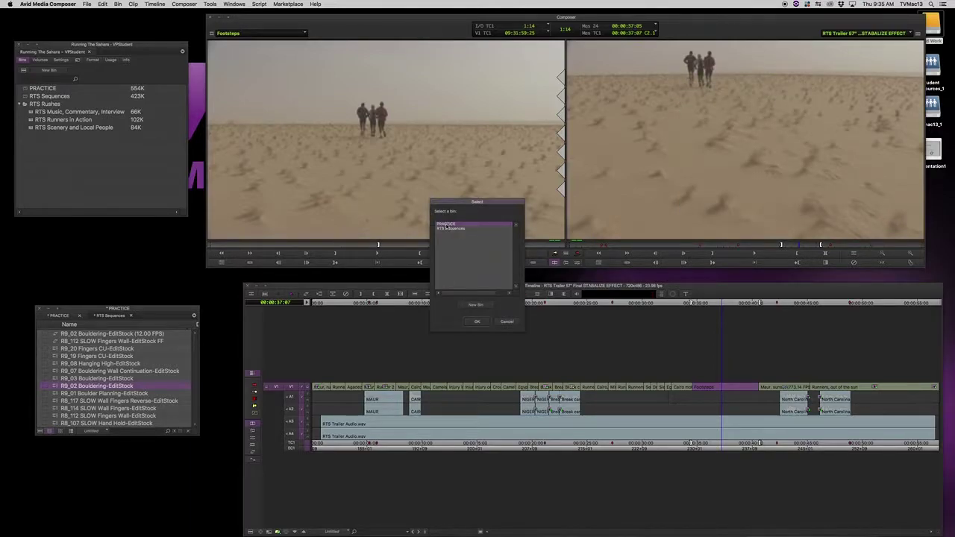
pyautogui.click(477, 321)
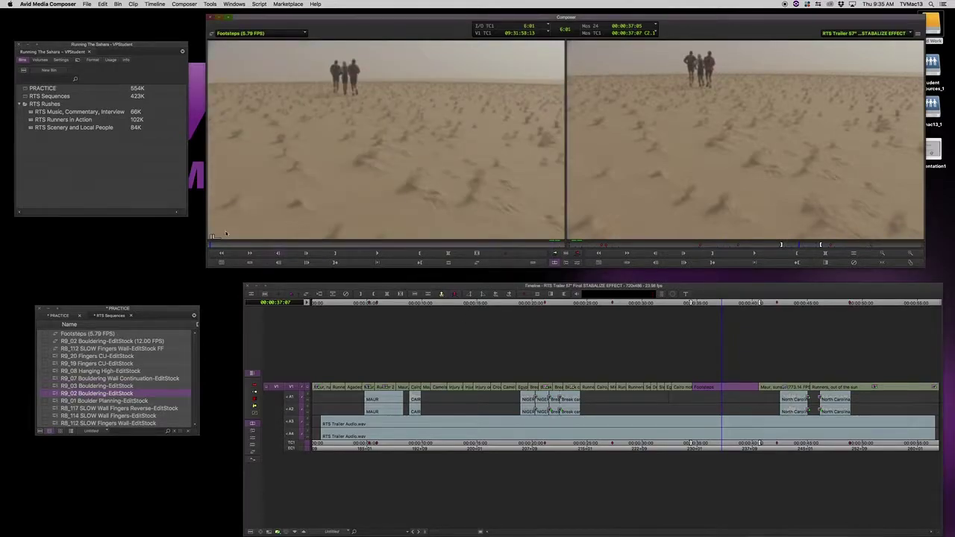
# - Overwrite the marked Footsteps segment in the sequence with the rendered motion effect and play the result
pyautogui.click(710, 388)
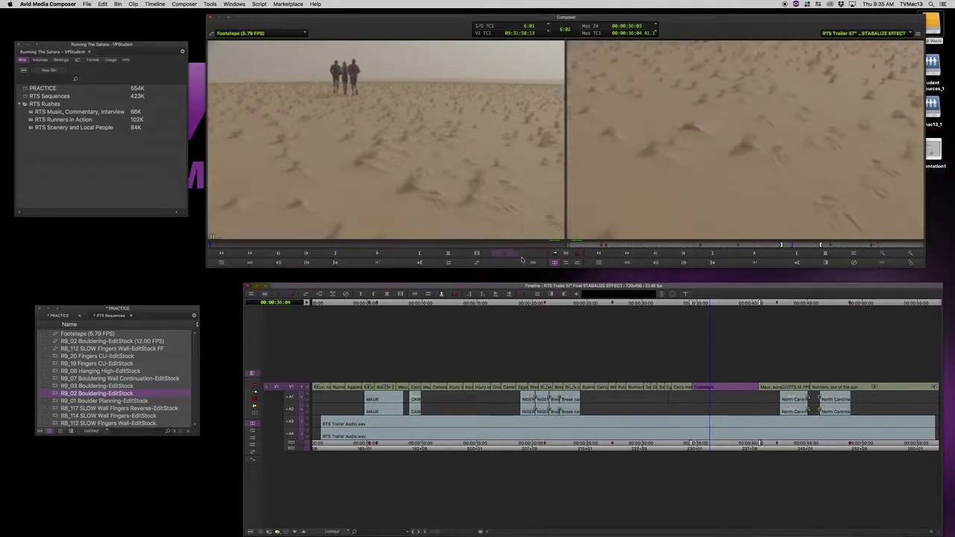
pyautogui.click(580, 257)
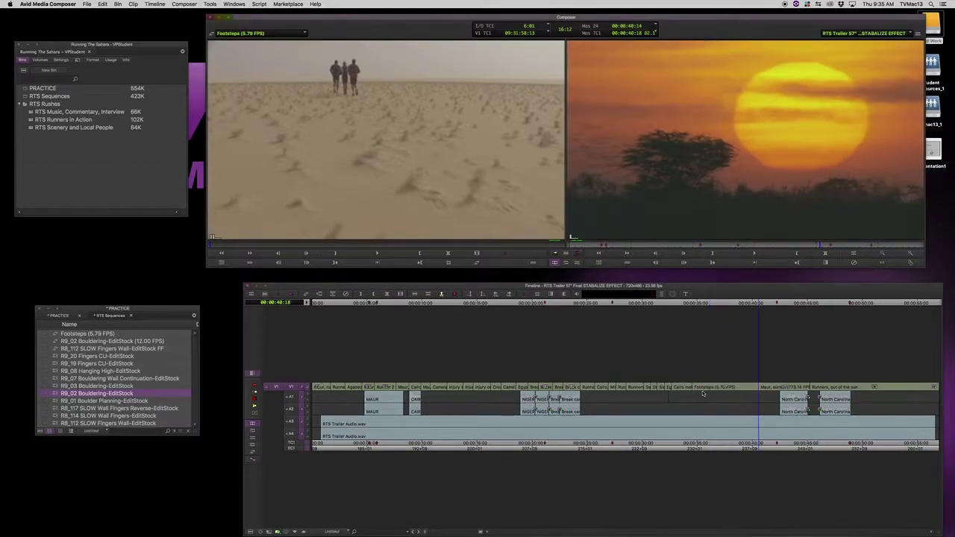
pyautogui.click(722, 388)
pyautogui.press('j')
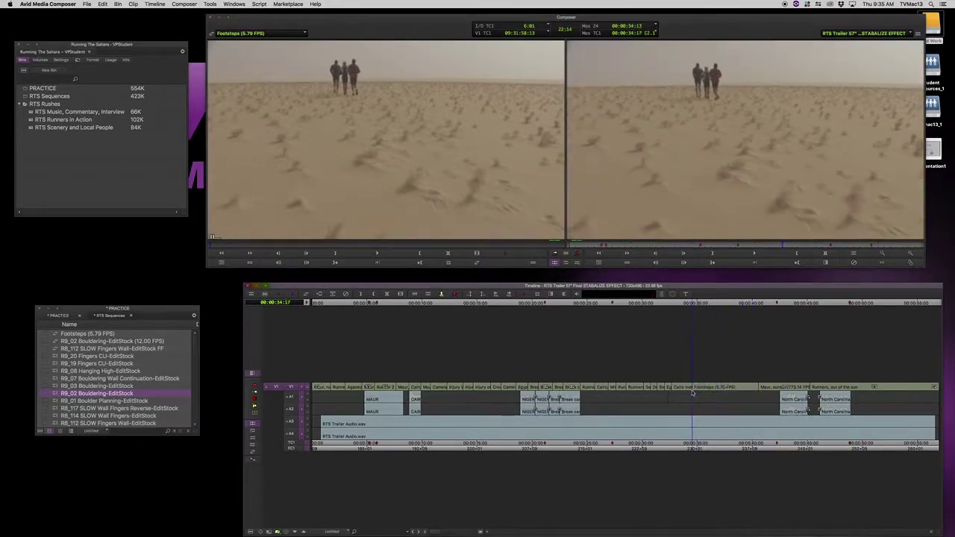
pyautogui.click(761, 255)
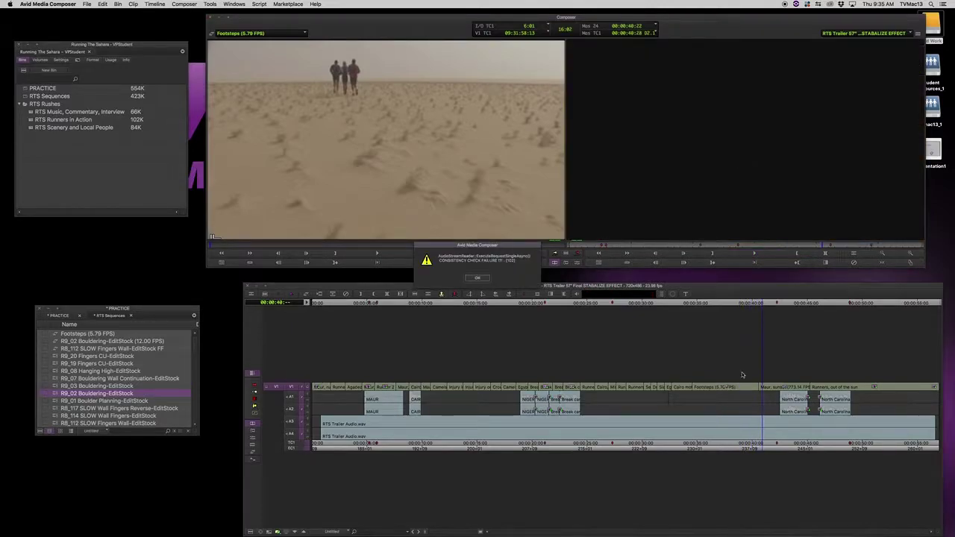
pyautogui.click(476, 278)
pyautogui.moveTo(724, 390); pyautogui.dragTo(699, 393)
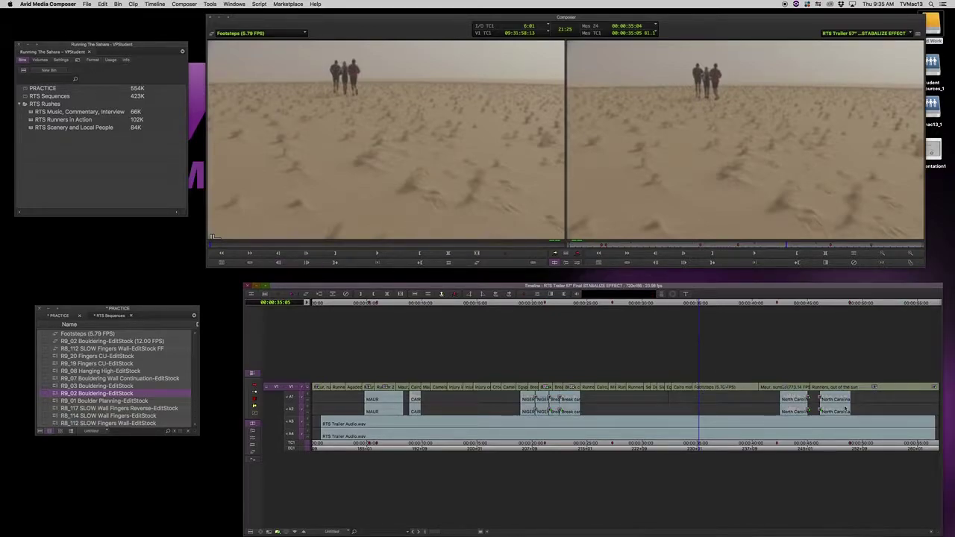
# - Expand the nested effect layers of the final Runners, out of the sun clip in the timeline
pyautogui.click(872, 391)
pyautogui.moveTo(871, 391); pyautogui.dragTo(881, 374)
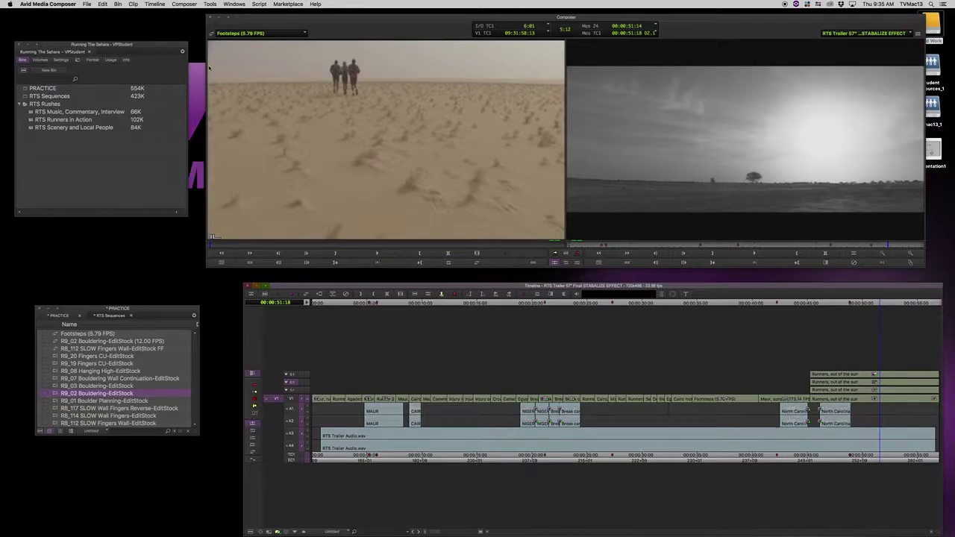
pyautogui.click(184, 4)
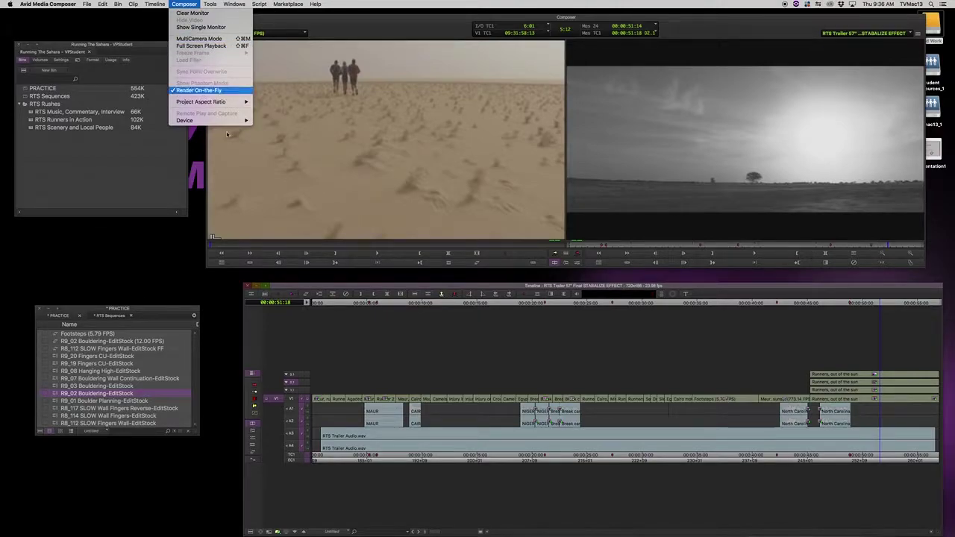
pyautogui.click(356, 95)
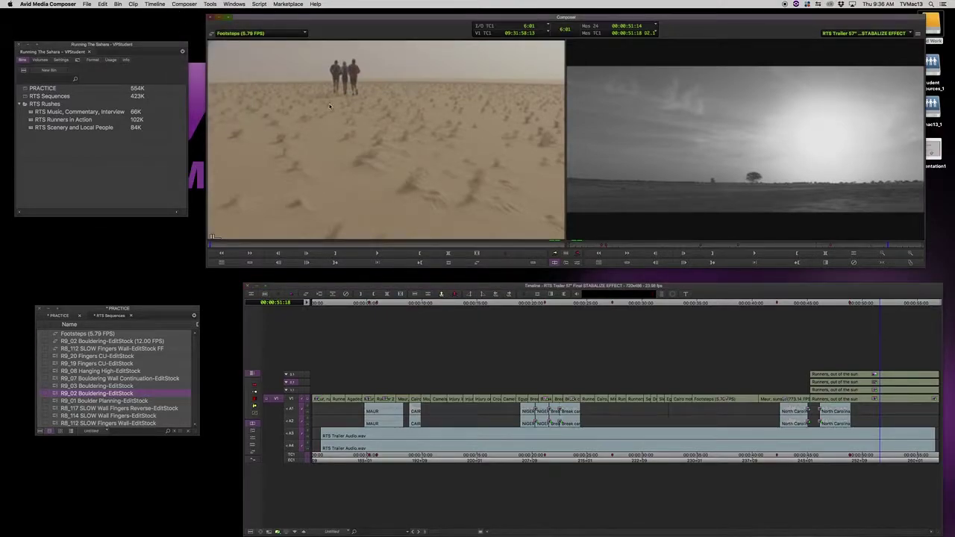
pyautogui.click(185, 3)
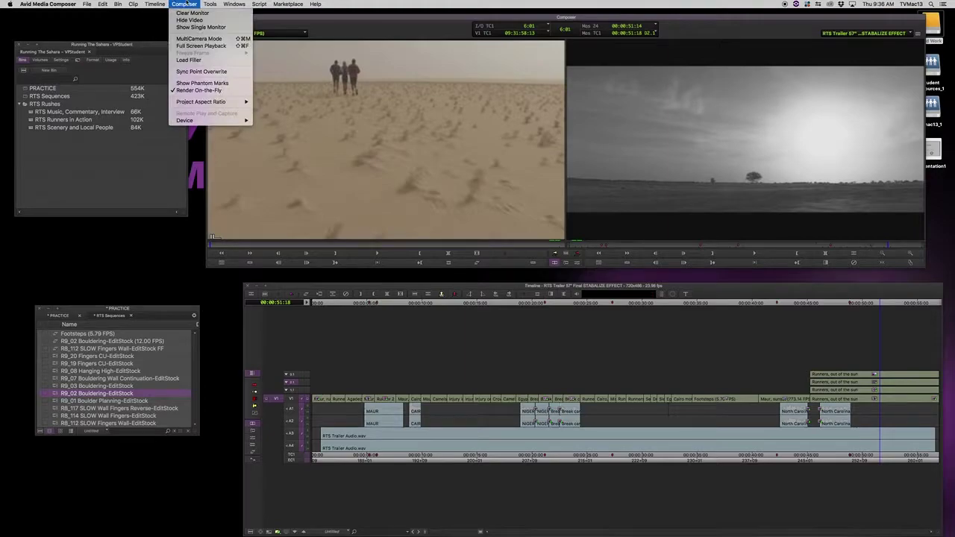
pyautogui.click(191, 60)
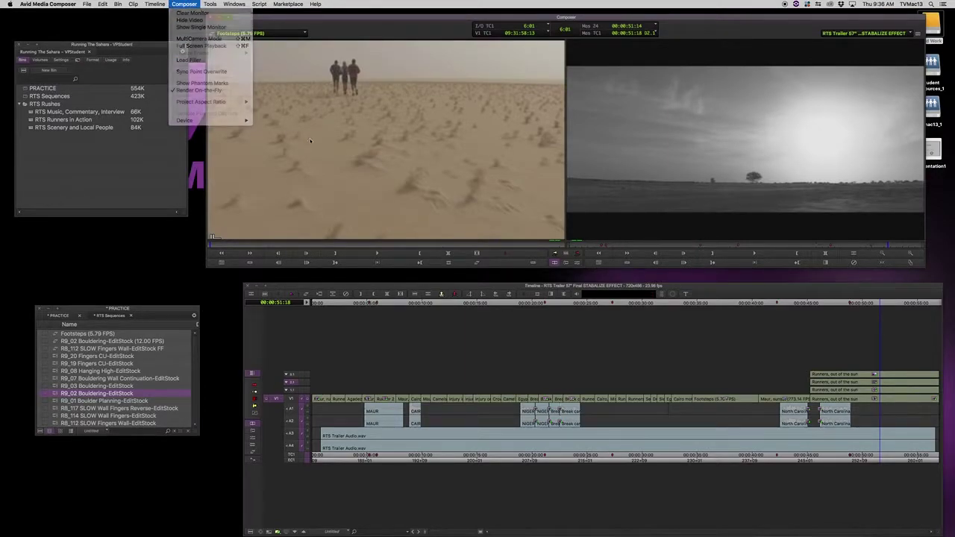
# - Load R9_20 Fingers CU-EditStock as the source clip and examine the Freeze Frame duration and field options
pyautogui.click(57, 358)
pyautogui.moveTo(56, 360); pyautogui.dragTo(250, 153)
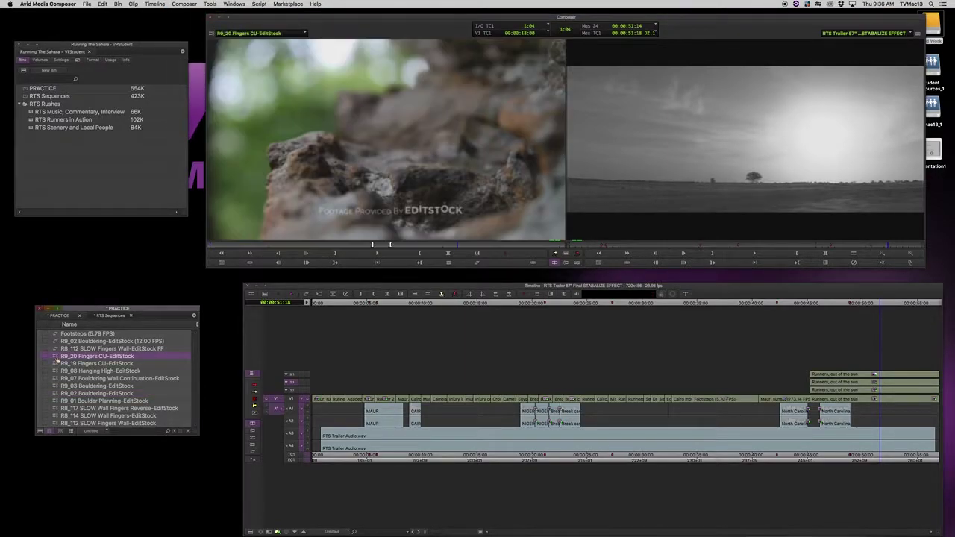
pyautogui.click(195, 4)
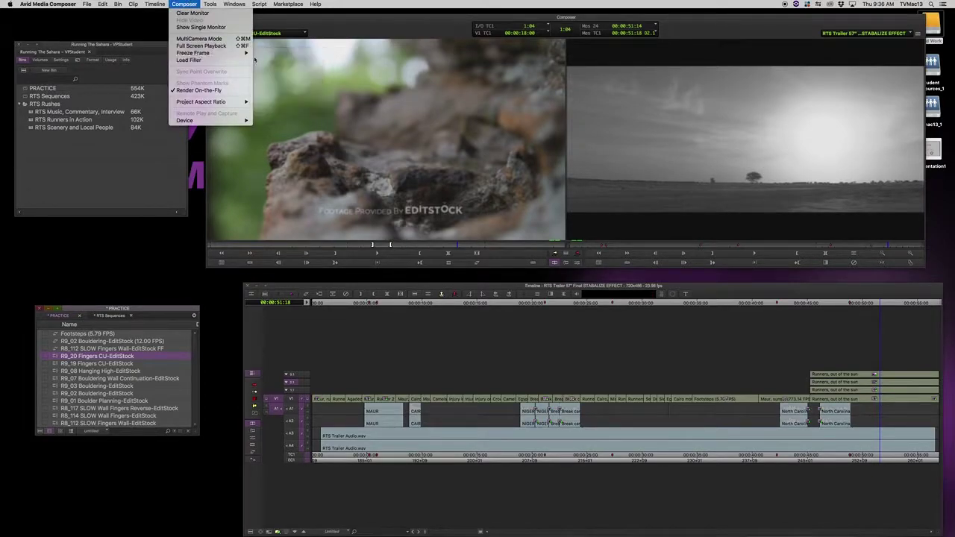
pyautogui.moveTo(224, 53)
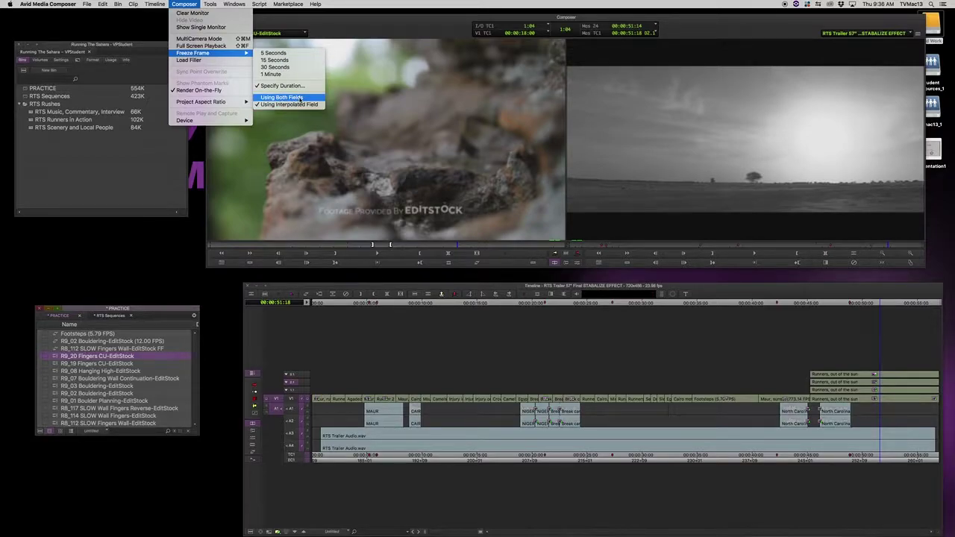
pyautogui.click(389, 180)
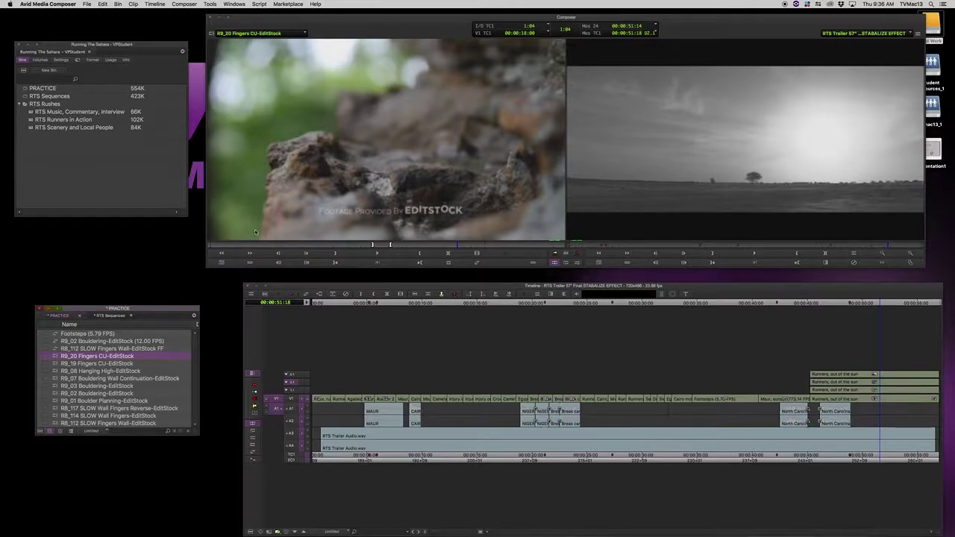
# - Move the PRACTICE bin window up to sit just beneath the project window
pyautogui.moveTo(121, 308); pyautogui.dragTo(113, 234)
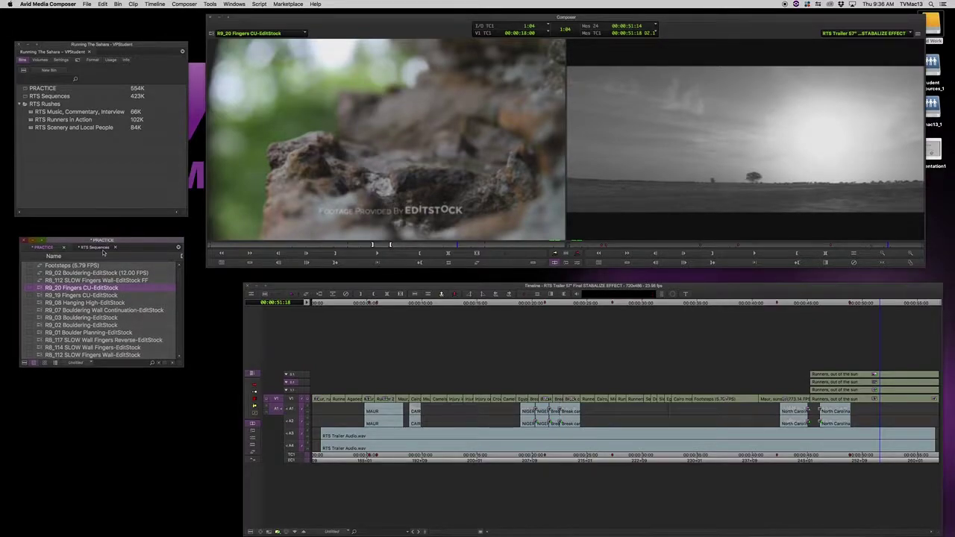